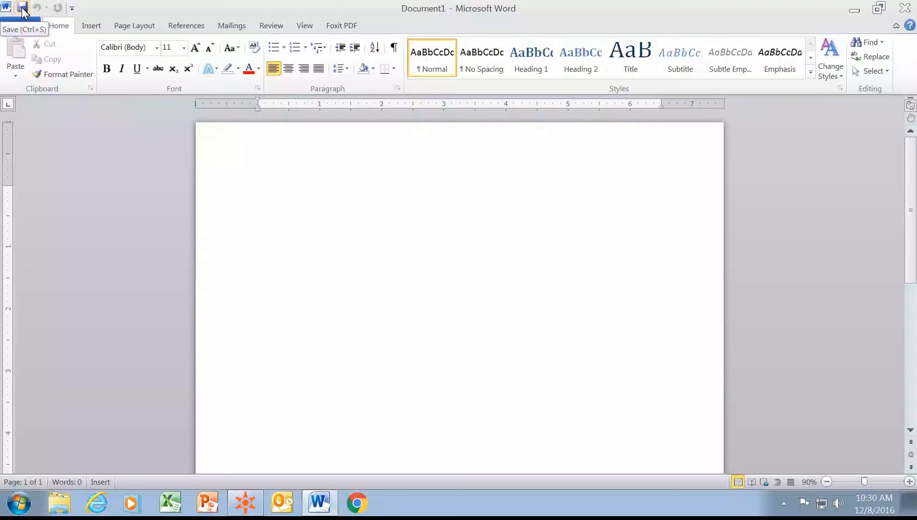
pyautogui.click(22, 8)
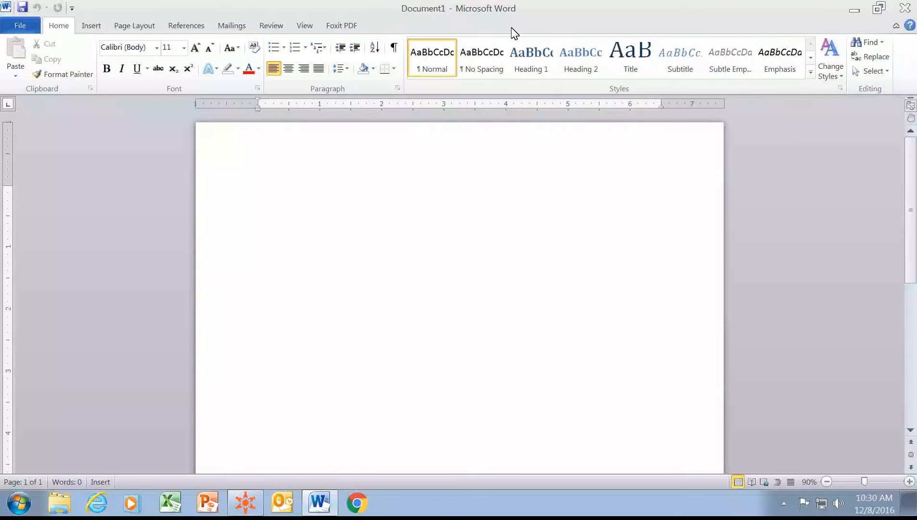
pyautogui.click(107, 69)
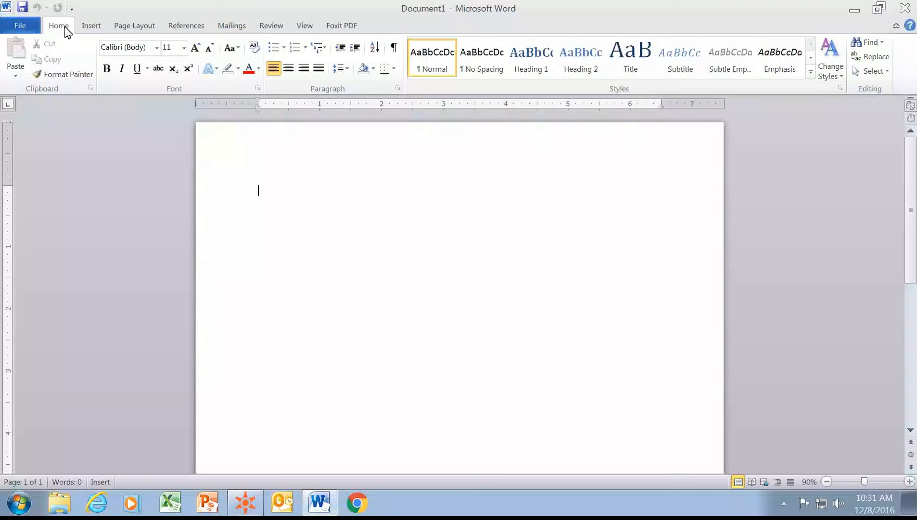
pyautogui.click(92, 26)
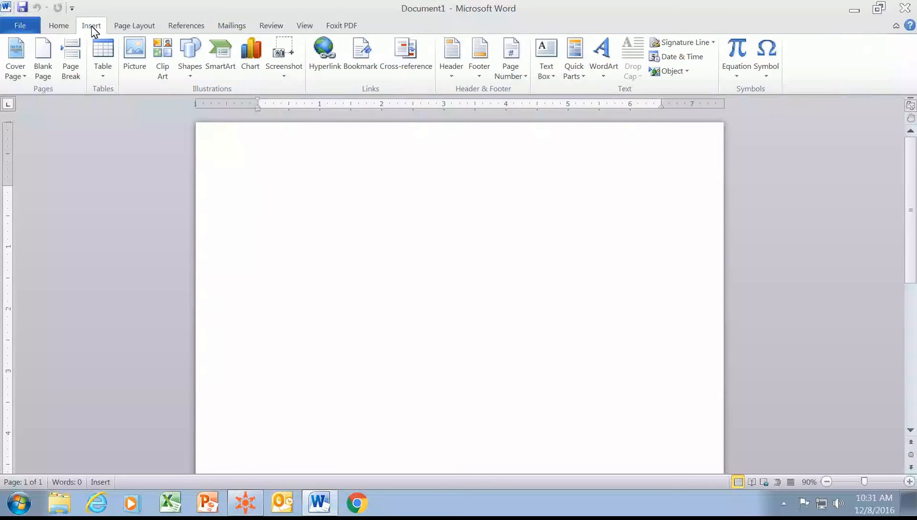
pyautogui.click(57, 27)
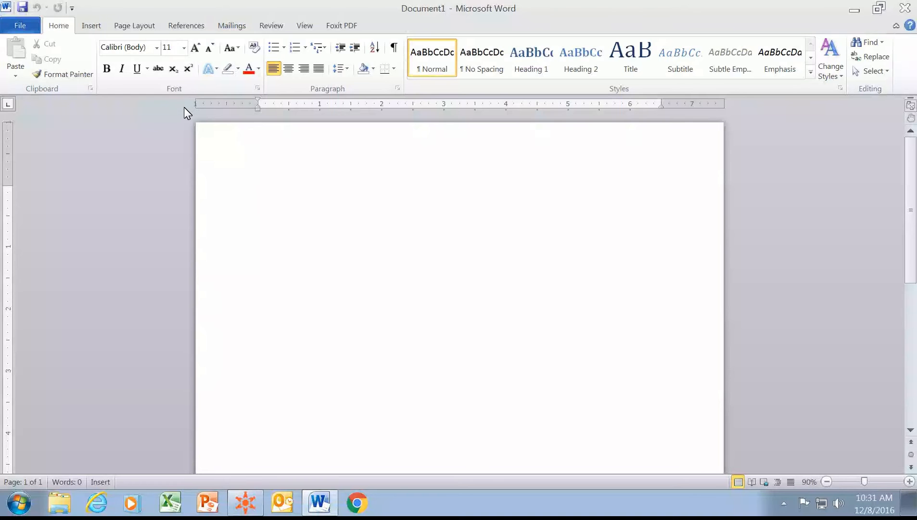
# Hide the document's ruler and show it again.
pyautogui.click(304, 29)
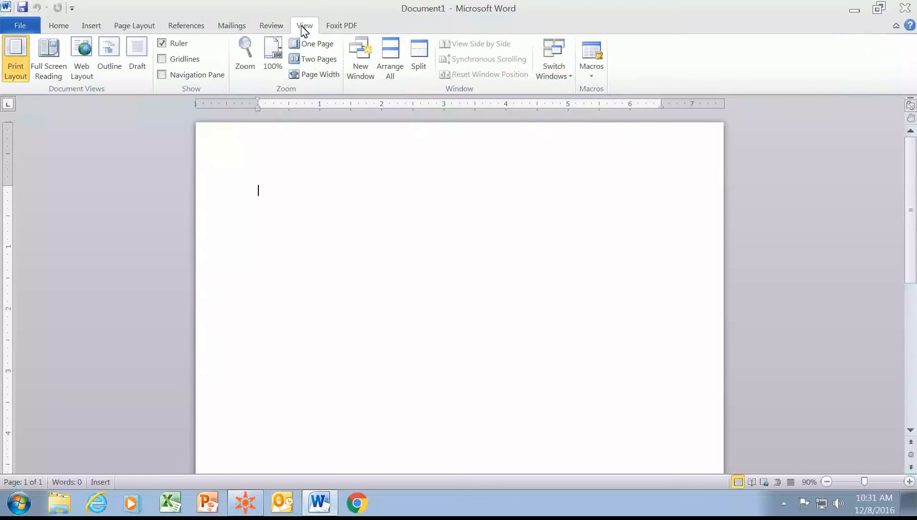
pyautogui.click(163, 44)
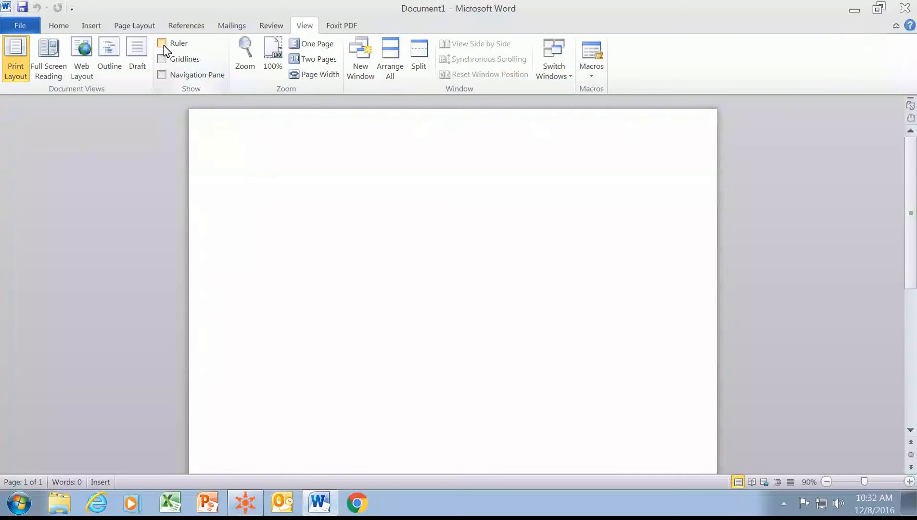
pyautogui.click(163, 44)
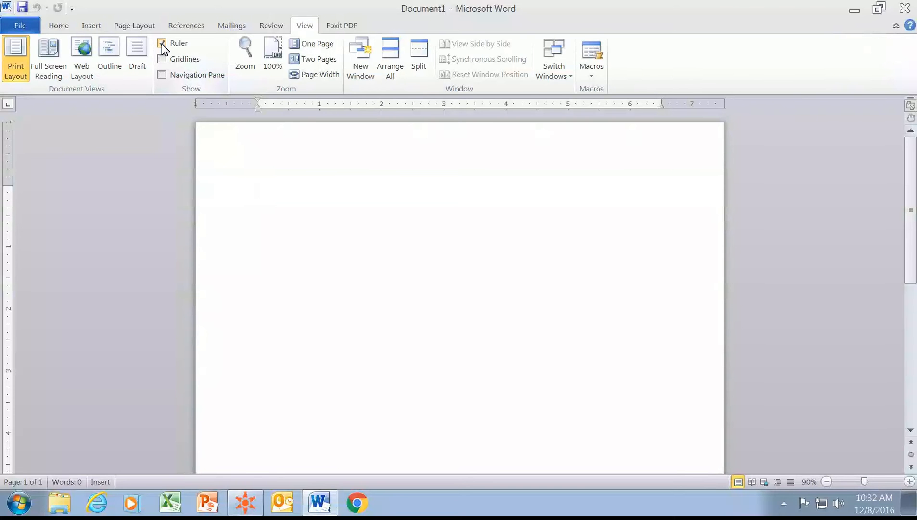
pyautogui.click(58, 26)
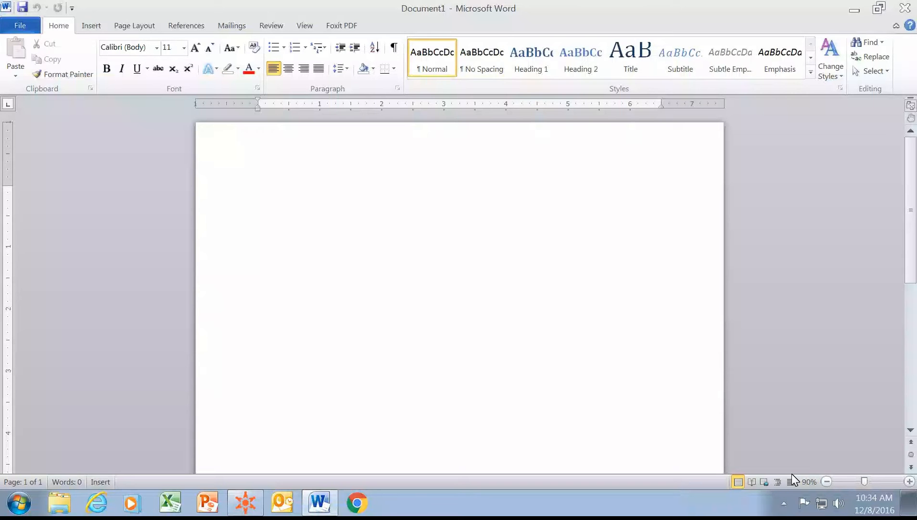
# Try smaller zoom levels down to 70%, and set the document zoom to 100%.
pyautogui.click(825, 482)
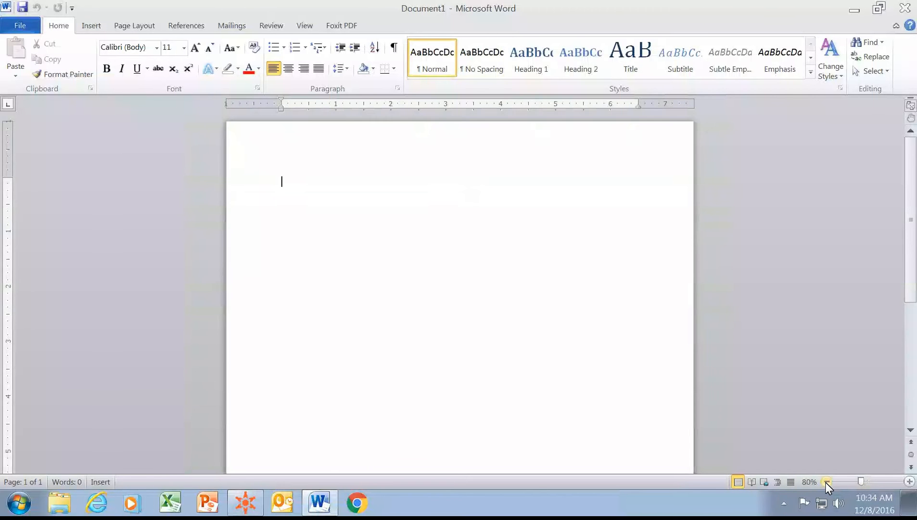
pyautogui.click(825, 482)
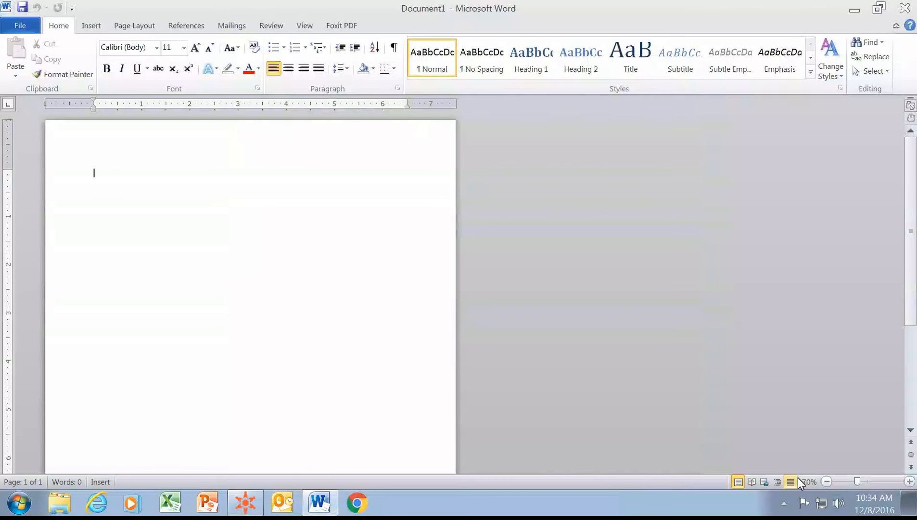
pyautogui.click(908, 483)
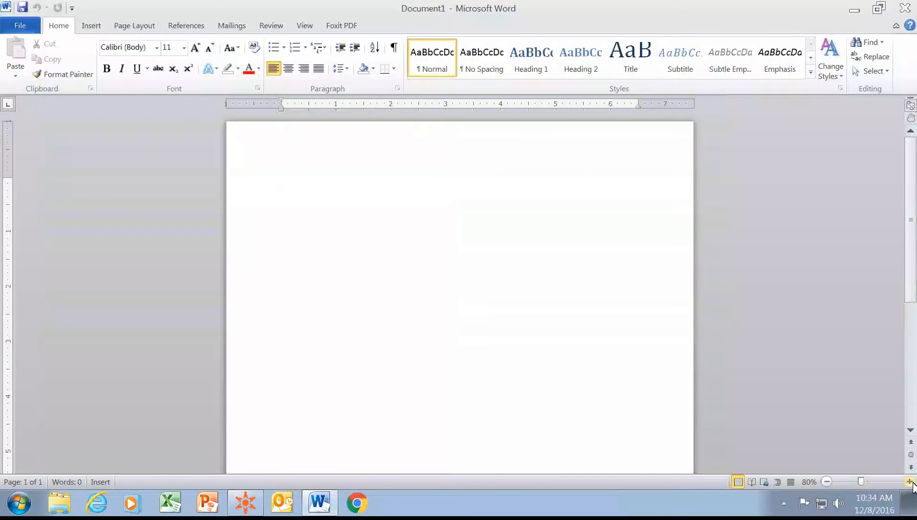
pyautogui.click(909, 482)
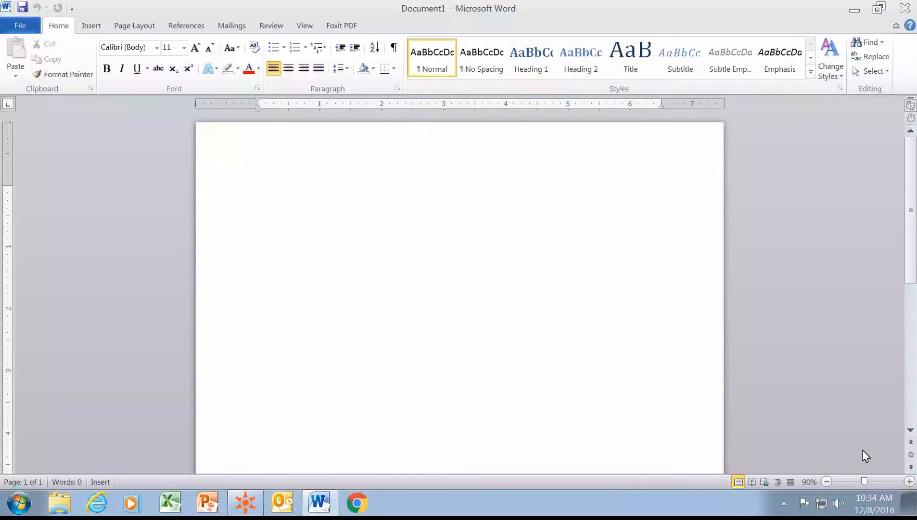
pyautogui.moveTo(864, 483); pyautogui.dragTo(868, 483)
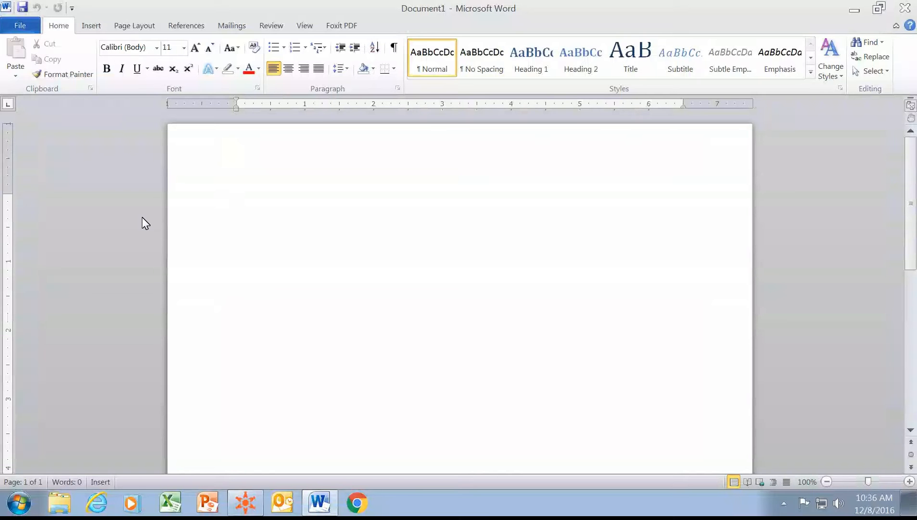
# Create a new blank document.
pyautogui.click(17, 24)
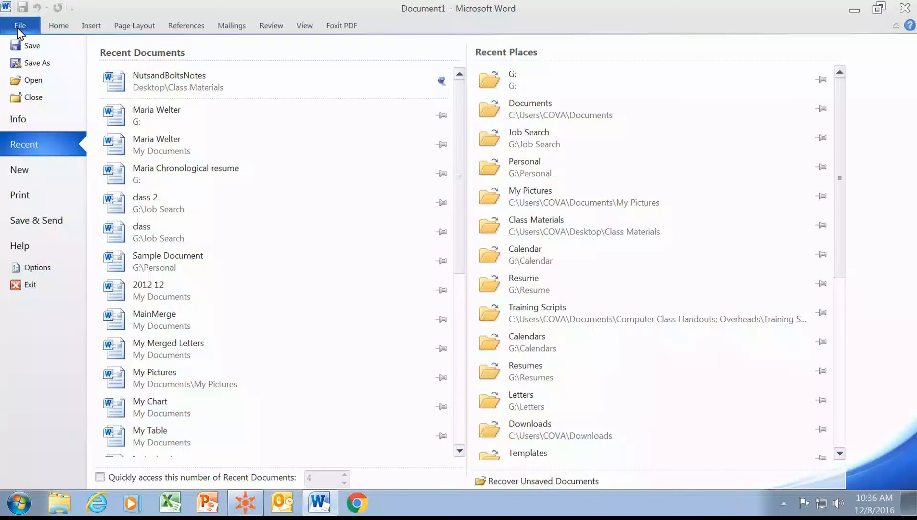
pyautogui.click(26, 174)
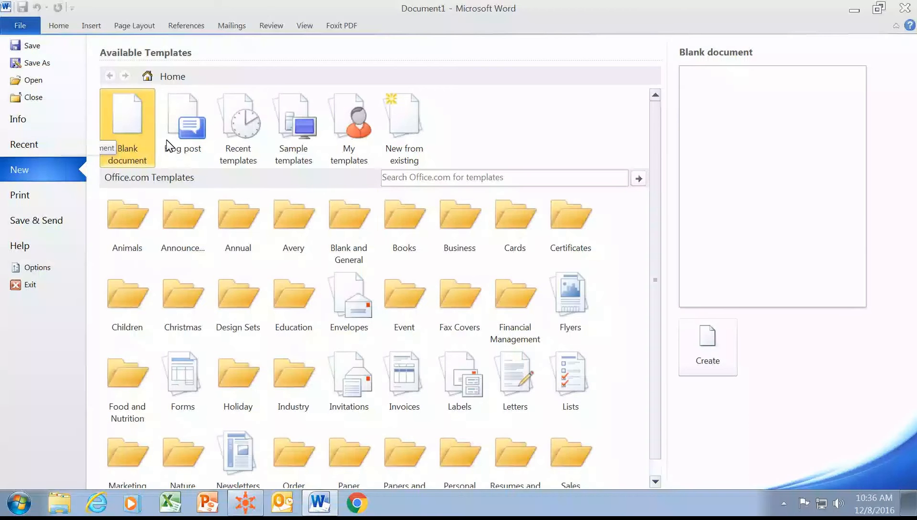
pyautogui.click(710, 345)
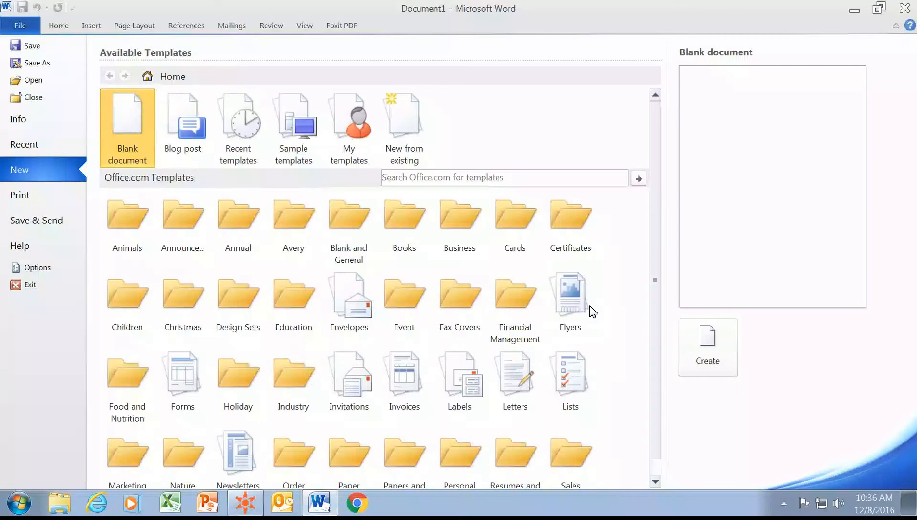
pyautogui.doubleClick(130, 131)
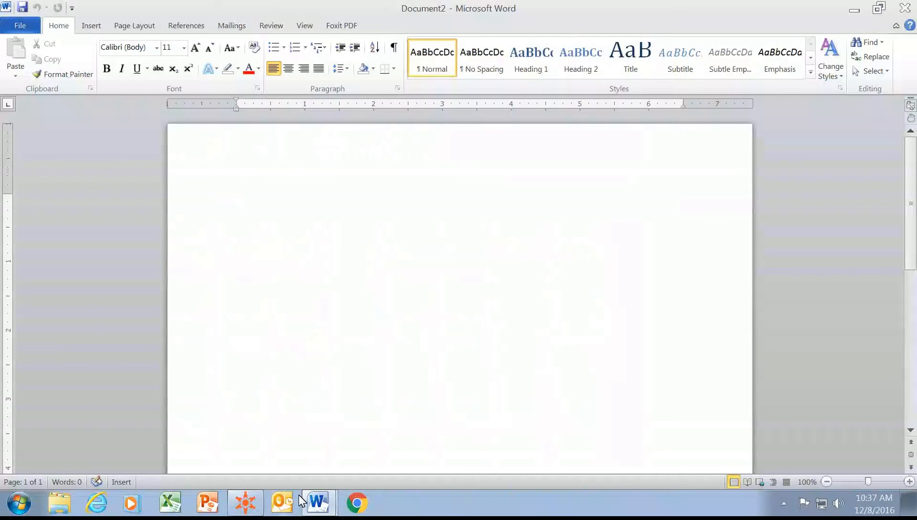
pyautogui.click(324, 512)
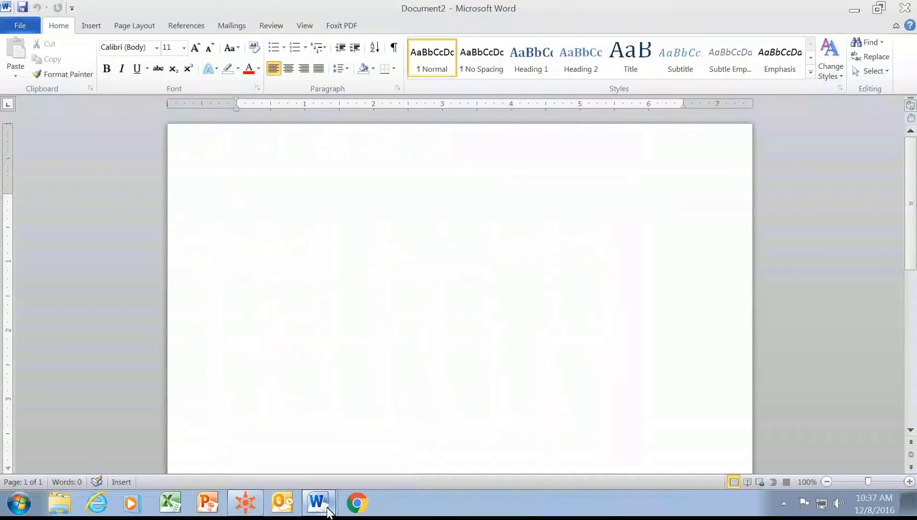
pyautogui.click(325, 512)
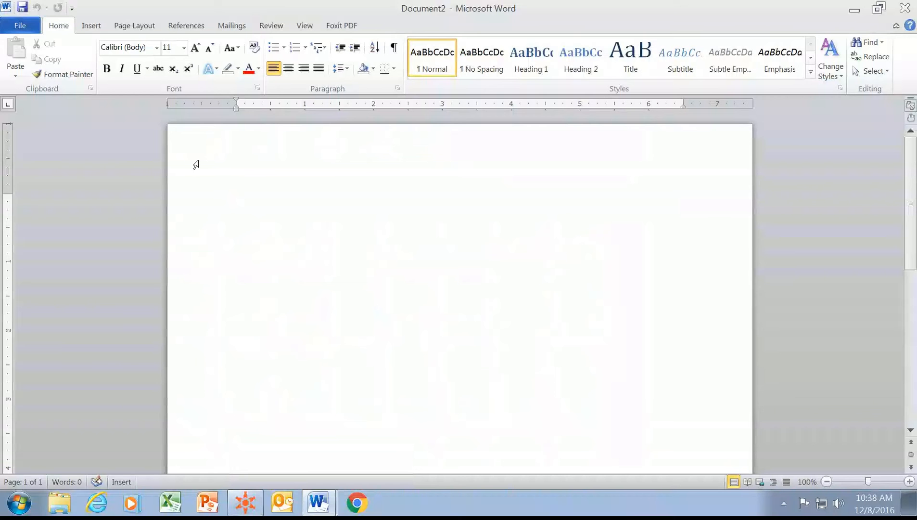
# Search the Office.com templates for new documents with the keyword CALENDAR.
pyautogui.click(20, 27)
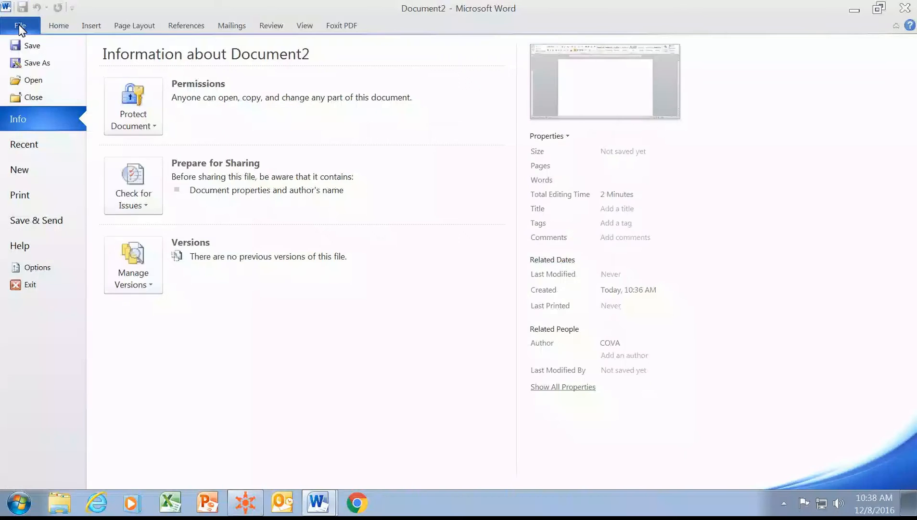
pyautogui.click(23, 172)
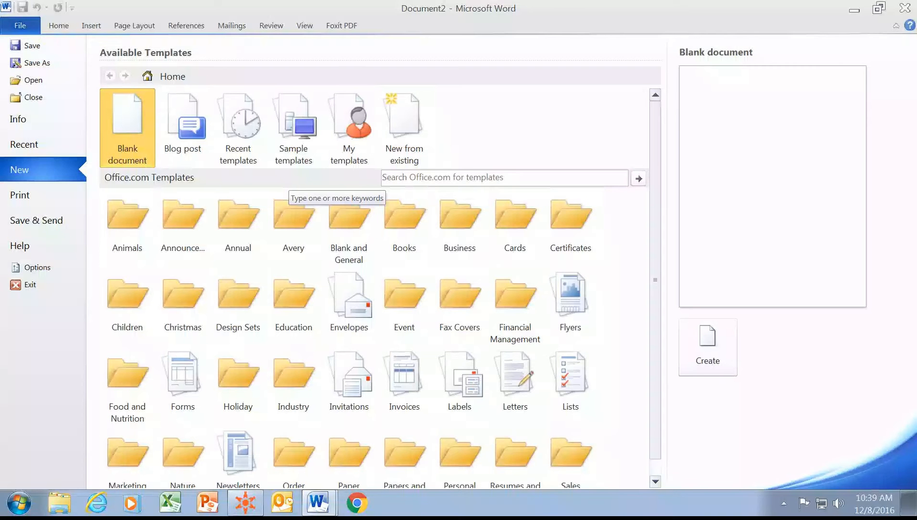
pyautogui.click(442, 178)
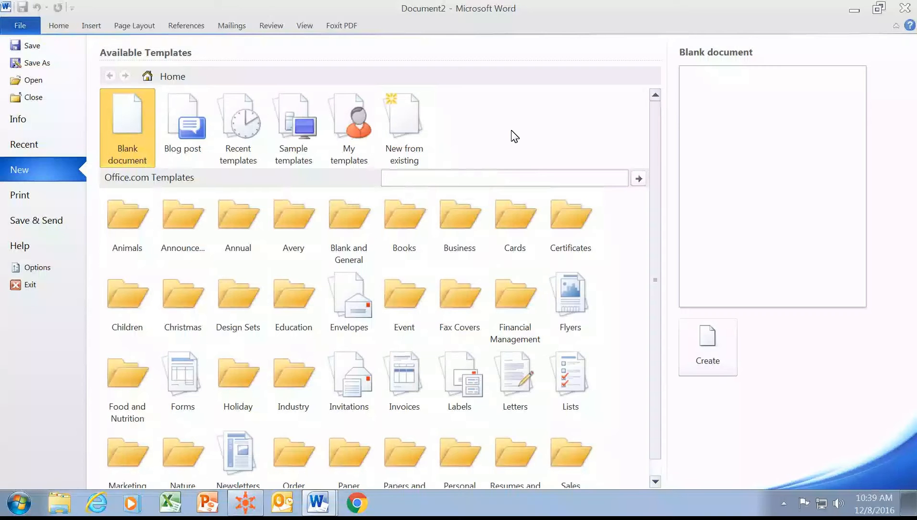
pyautogui.write('CALENDAR')
pyautogui.press('Return')
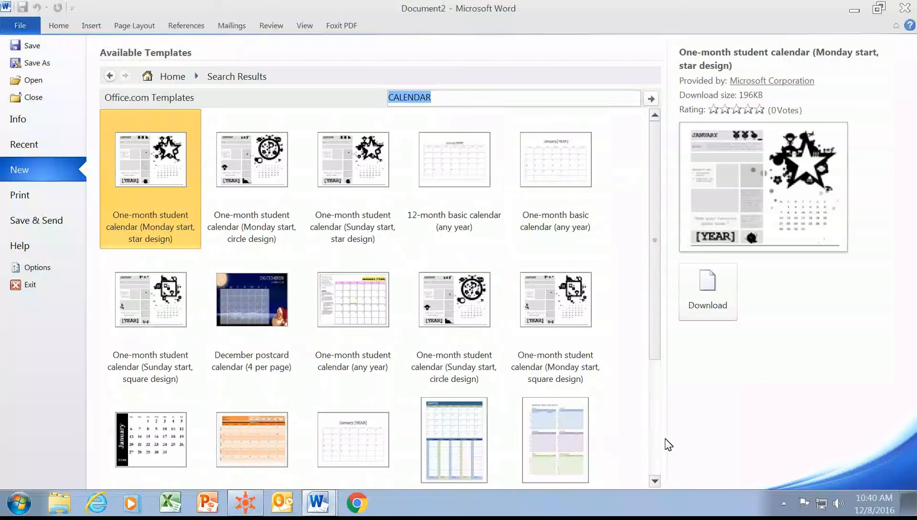
# Look through the calendar templates in the search results and return to the first ones.
pyautogui.click(656, 482)
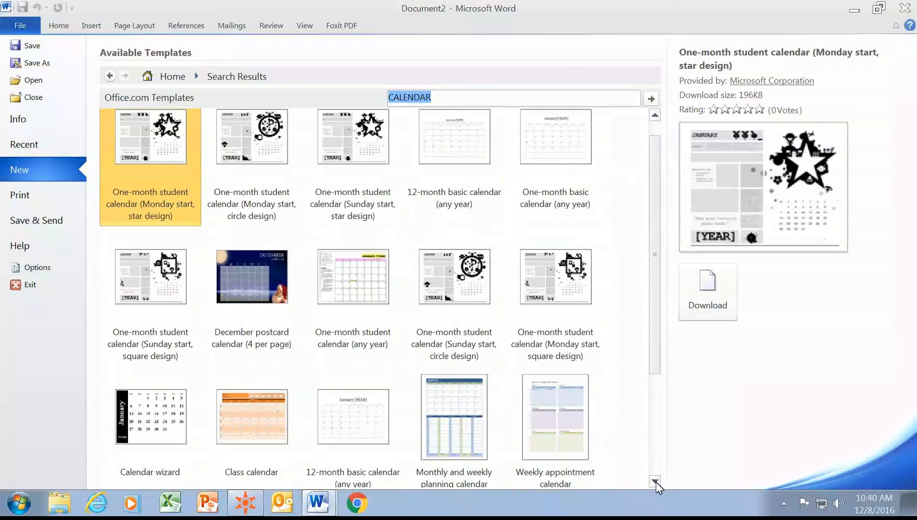
pyautogui.click(656, 482)
pyautogui.click(656, 482)
pyautogui.click(656, 483)
pyautogui.click(657, 481)
pyautogui.click(656, 482)
pyautogui.click(656, 481)
pyautogui.click(656, 481)
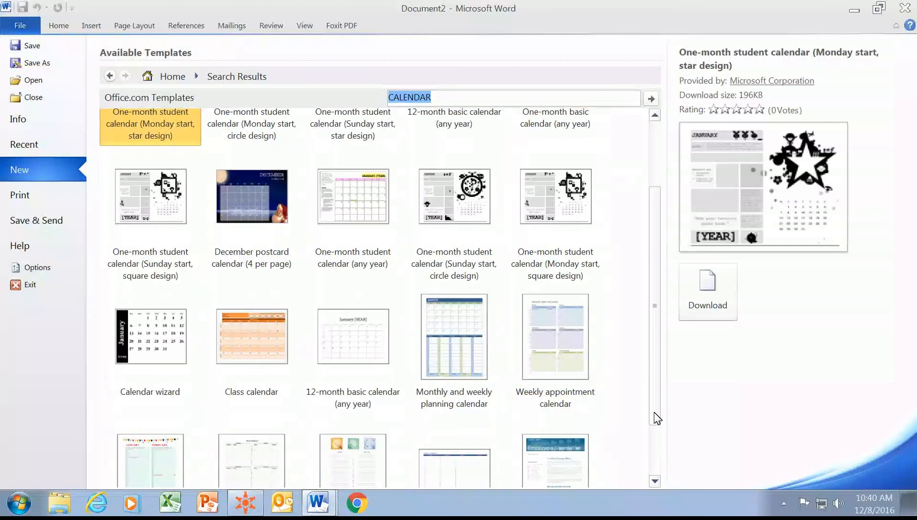
pyautogui.moveTo(655, 417); pyautogui.dragTo(644, 287)
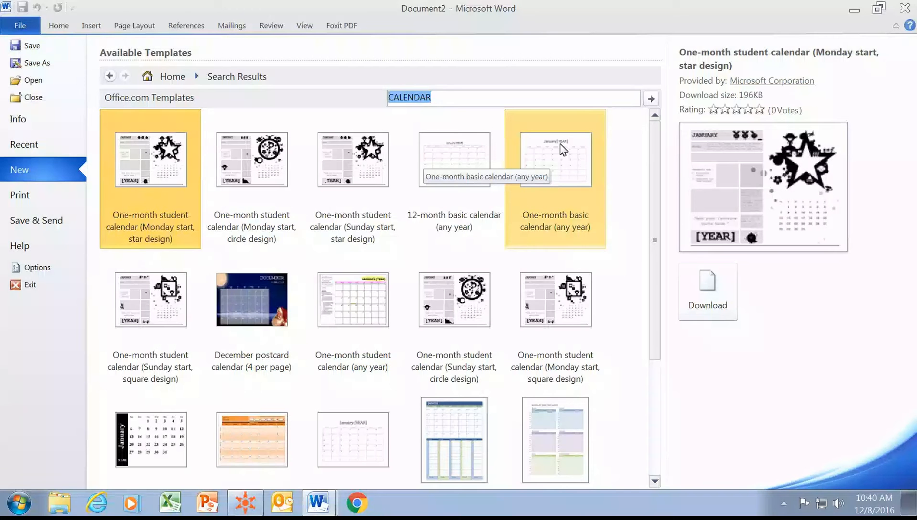
# Create a document from the One-month basic calendar (any year) template for December 2016, with weeks starting on Sunday.
pyautogui.click(575, 172)
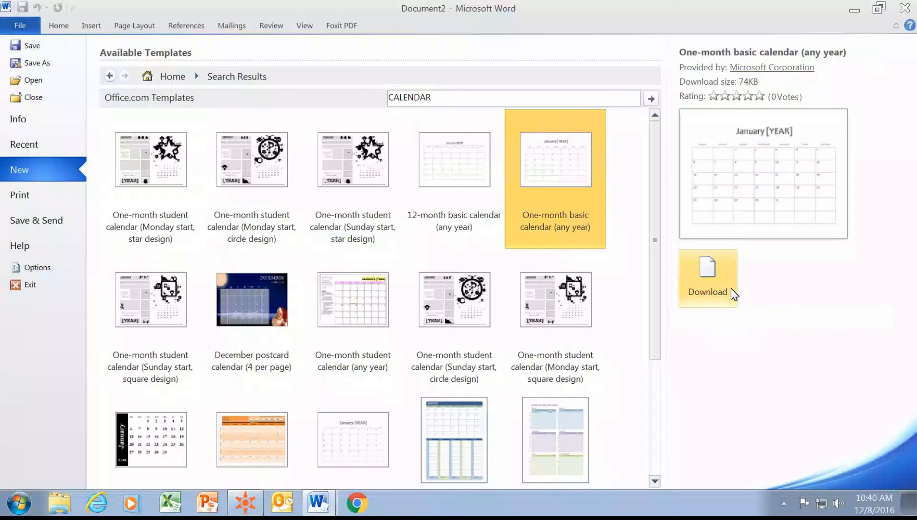
pyautogui.doubleClick(570, 157)
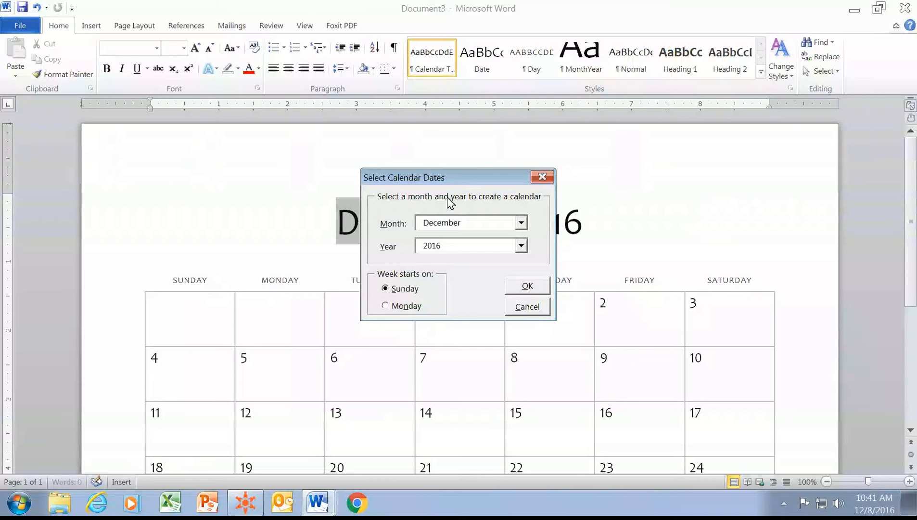
pyautogui.click(529, 287)
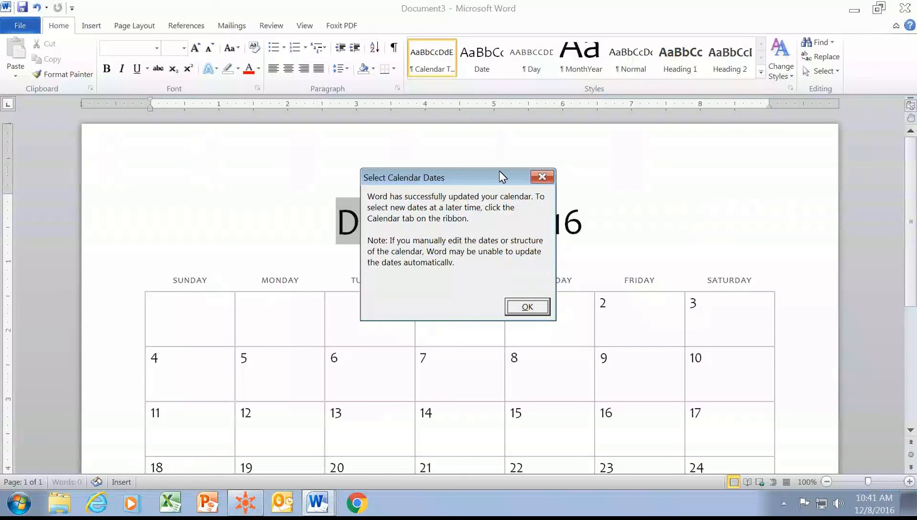
pyautogui.click(529, 306)
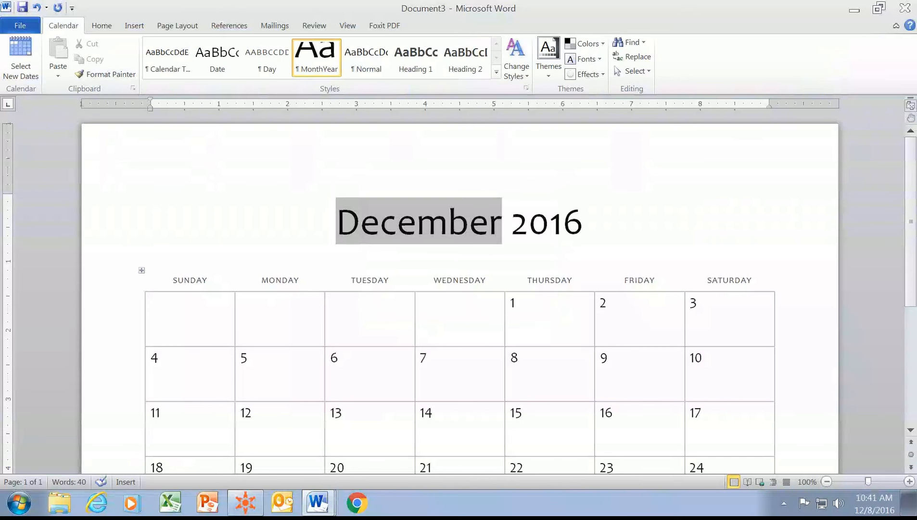
# Enter "Word 1" and, on a second line, "9:00 – 11:00" in the December 8 calendar cell.
pyautogui.click(548, 222)
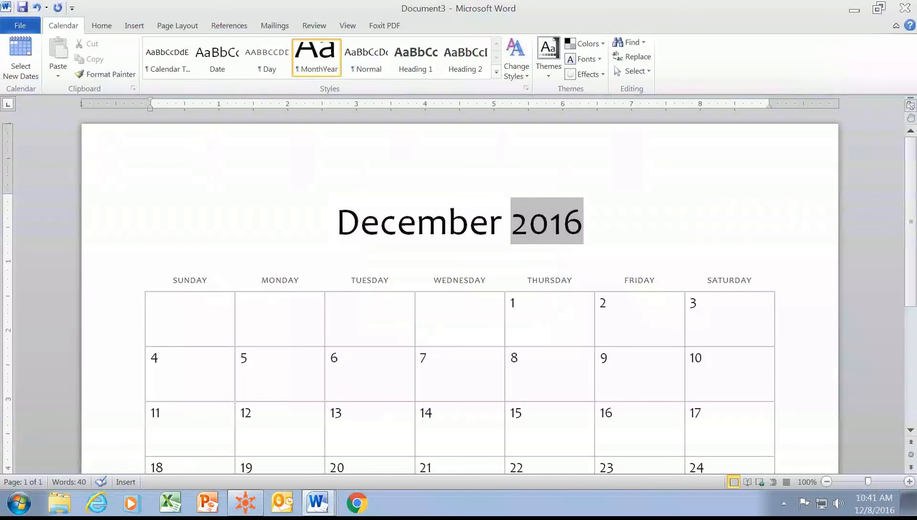
pyautogui.scroll(-6, 555, 307)
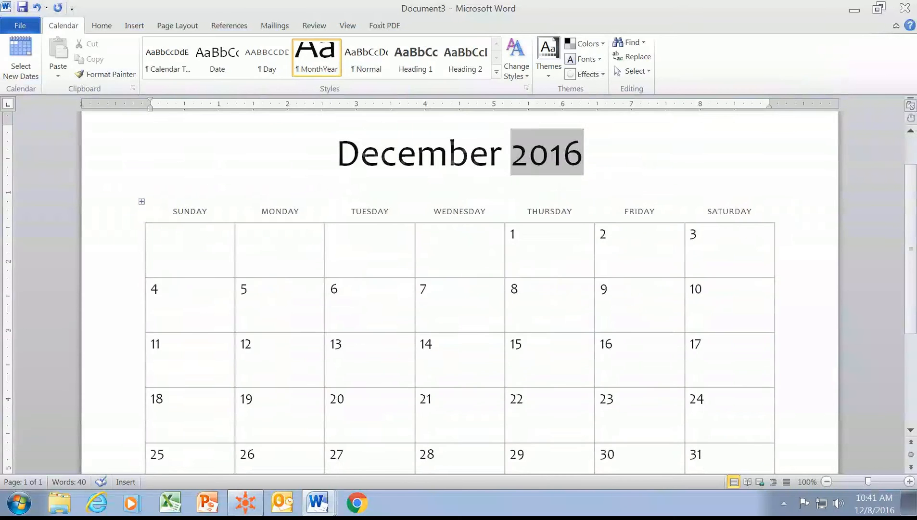
pyautogui.scroll(4, 555, 306)
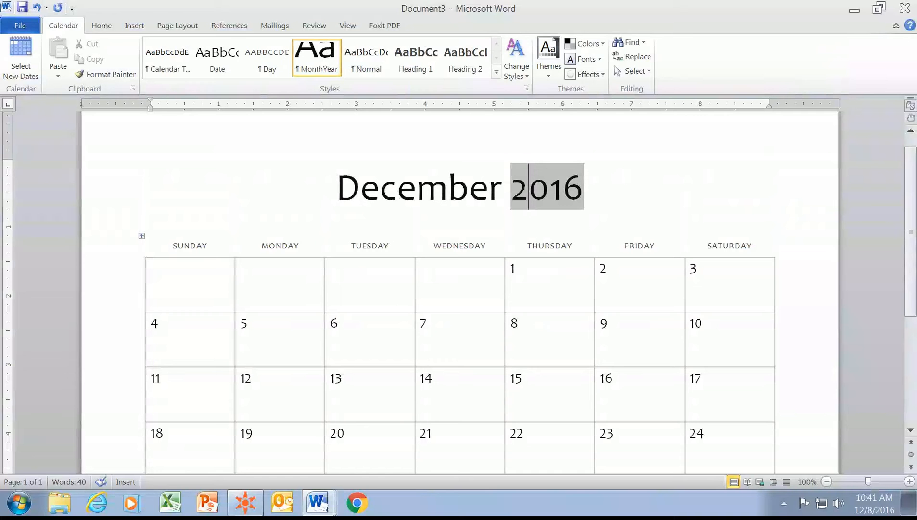
pyautogui.click(511, 339)
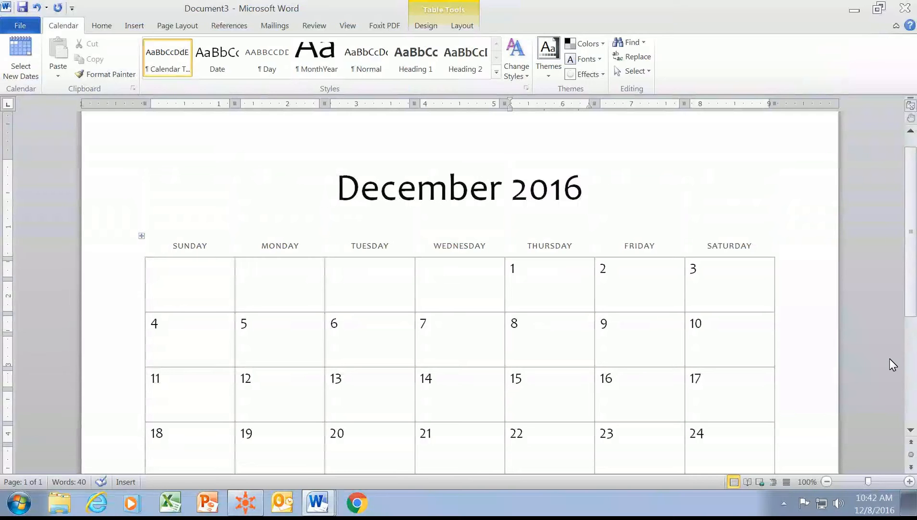
pyautogui.write('Word 1')
pyautogui.press('Return')
pyautogui.write('9:')
pyautogui.write('00')
pyautogui.write(' -')
pyautogui.write(' 11')
pyautogui.write(':00')
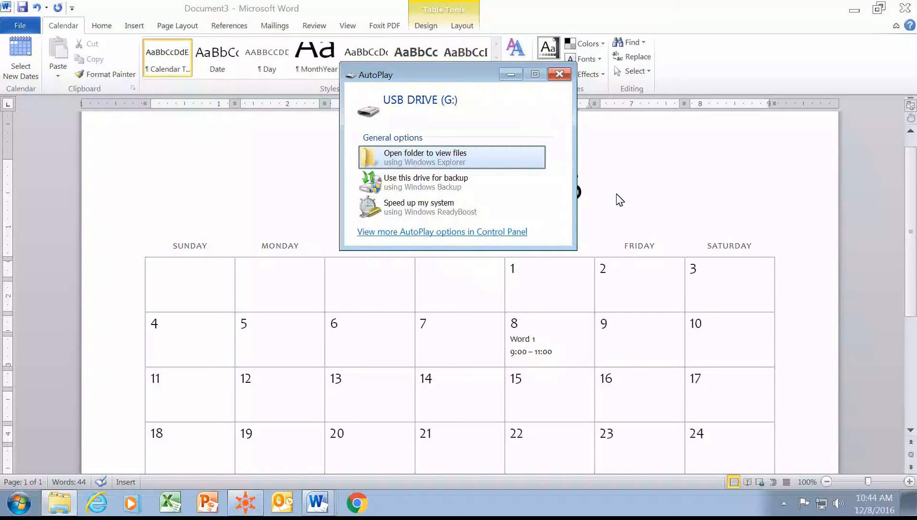
# Save the calendar document to USB DRIVE (G:) as "December 2016 Calendar" in Word Document format.
pyautogui.click(560, 75)
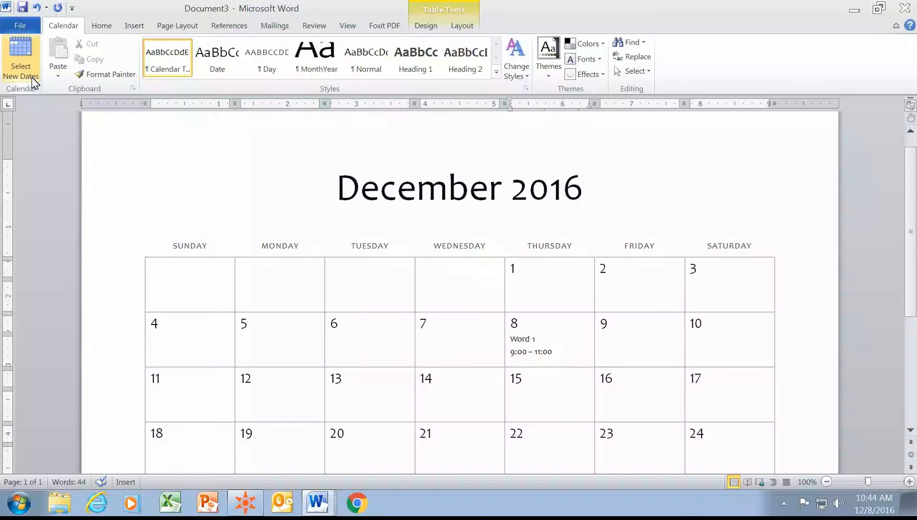
pyautogui.click(20, 26)
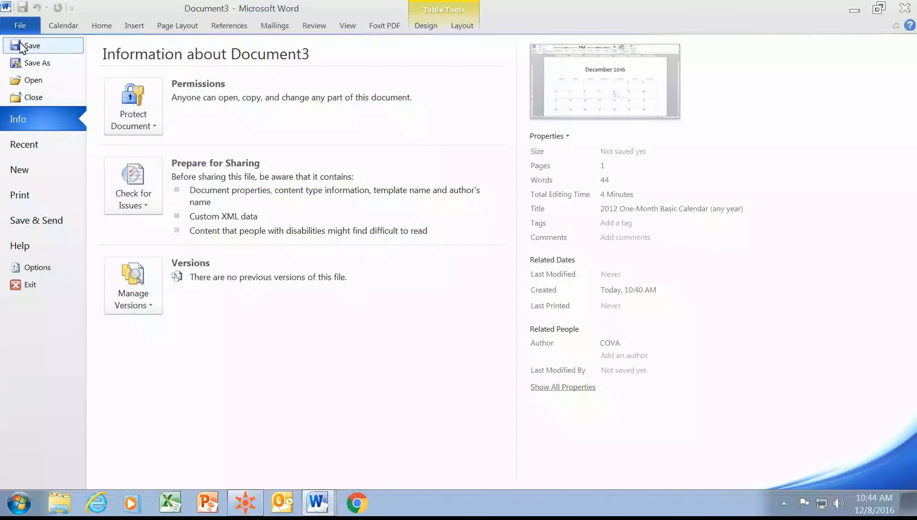
pyautogui.click(20, 46)
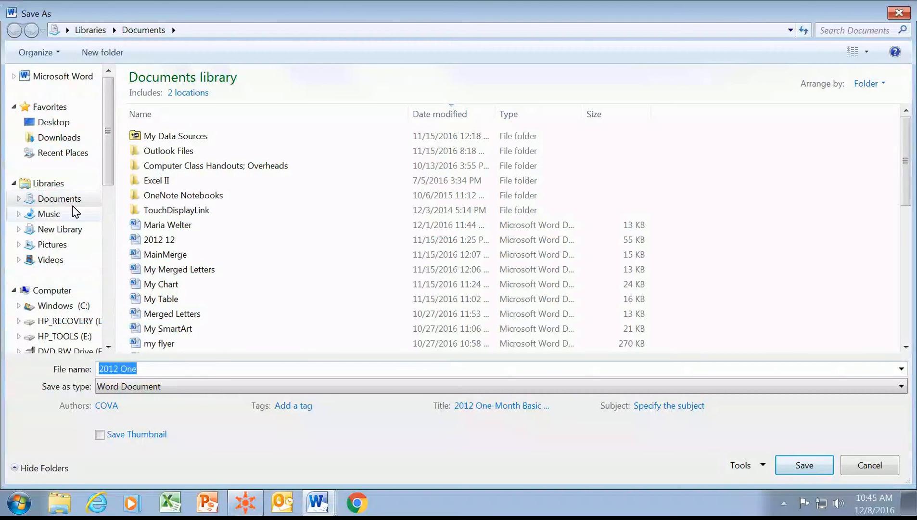
pyautogui.moveTo(109, 167); pyautogui.dragTo(105, 190)
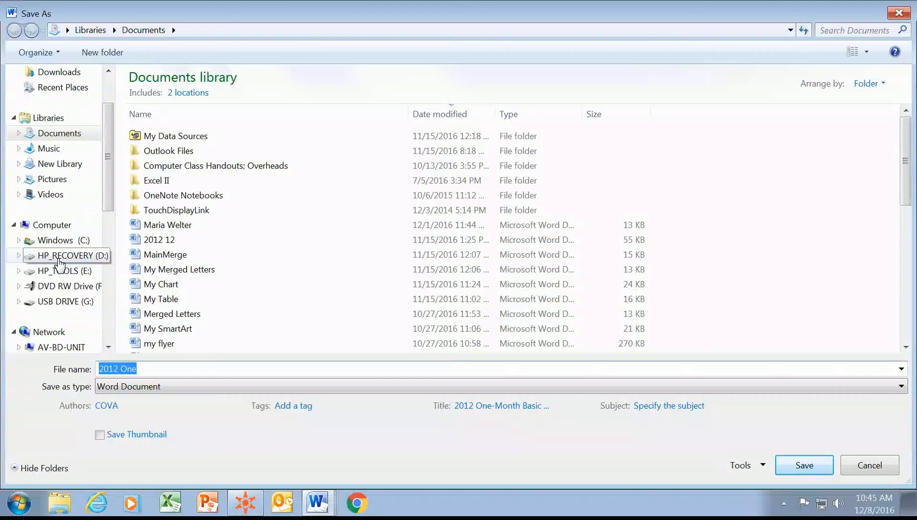
pyautogui.click(49, 307)
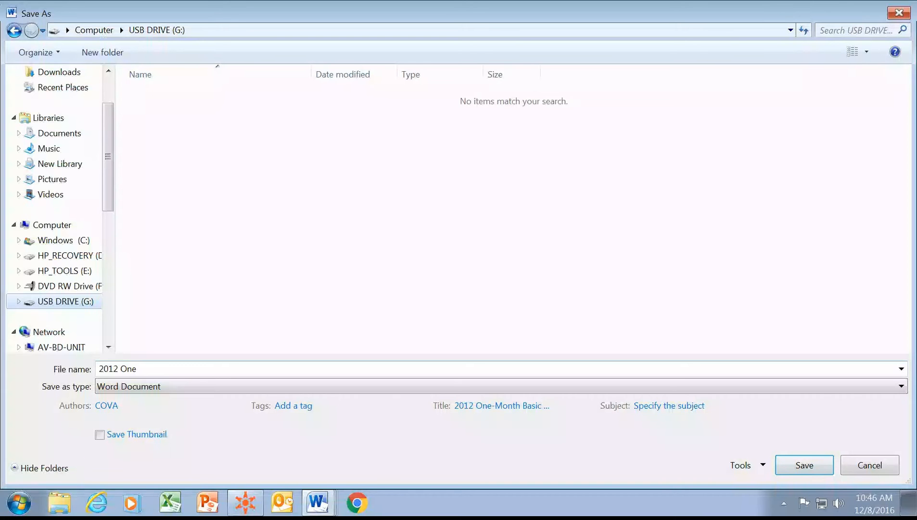
pyautogui.click(136, 368)
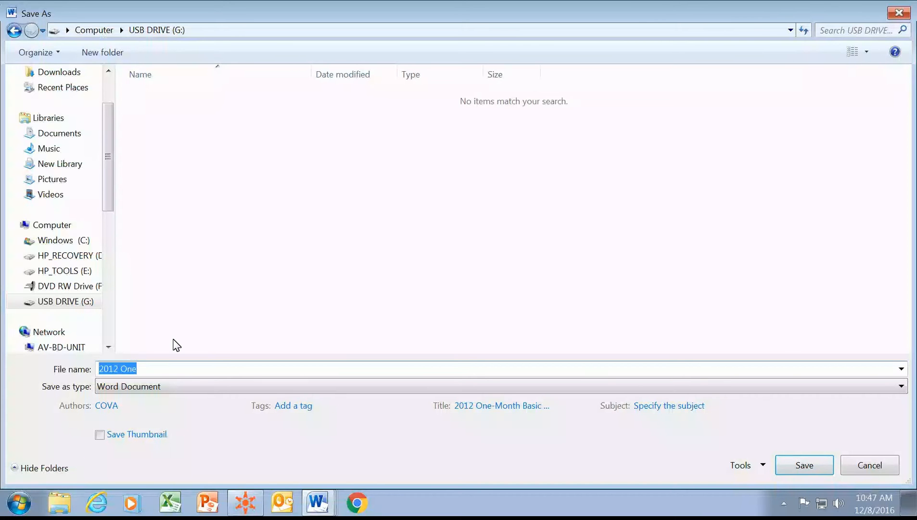
pyautogui.write('December')
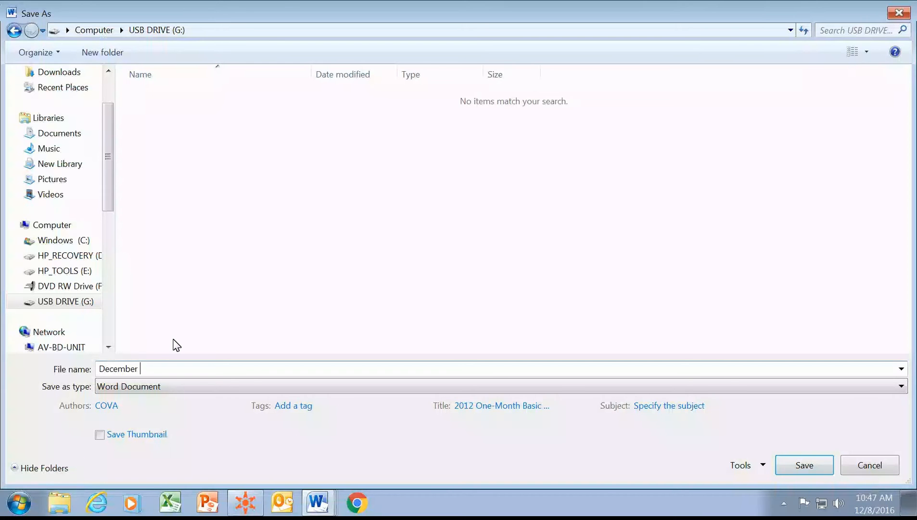
pyautogui.write(' 2016 Calendar')
pyautogui.click(813, 468)
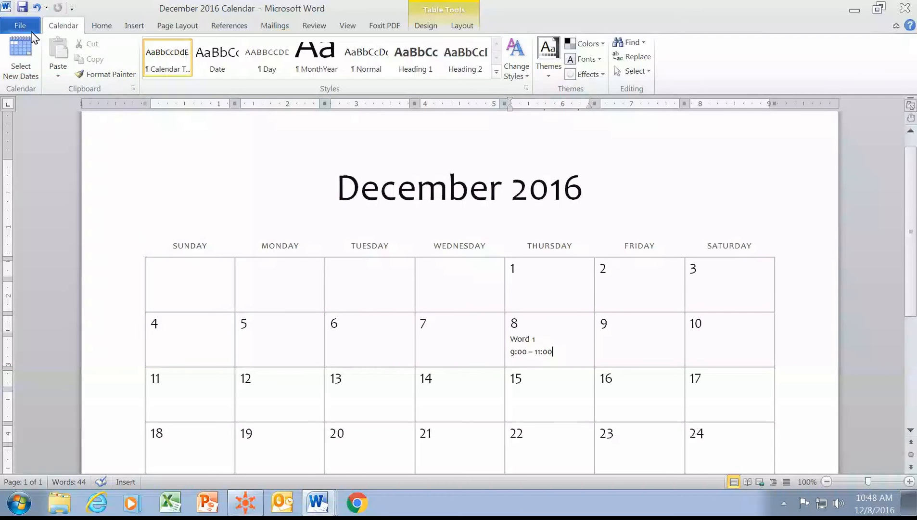
# Close the calendar document and reopen the December 2016 Calendar file from USB DRIVE (G:).
pyautogui.click(19, 28)
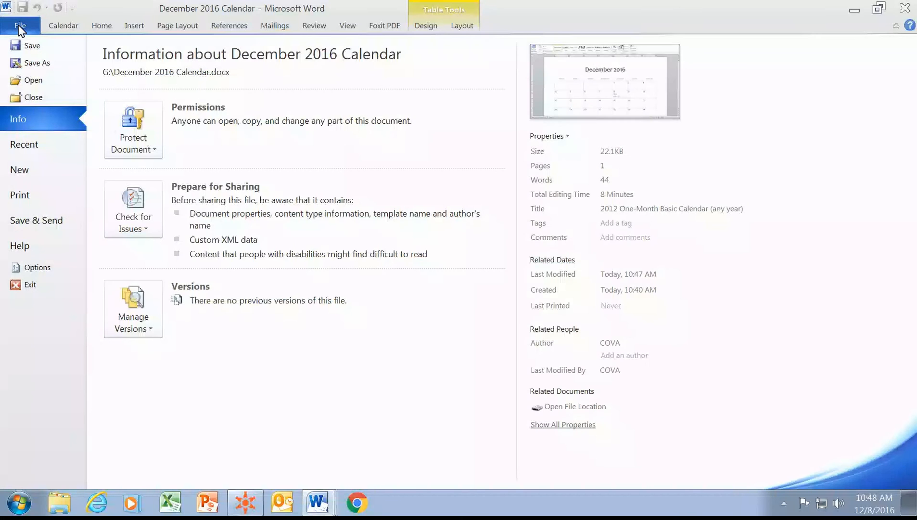
pyautogui.click(36, 97)
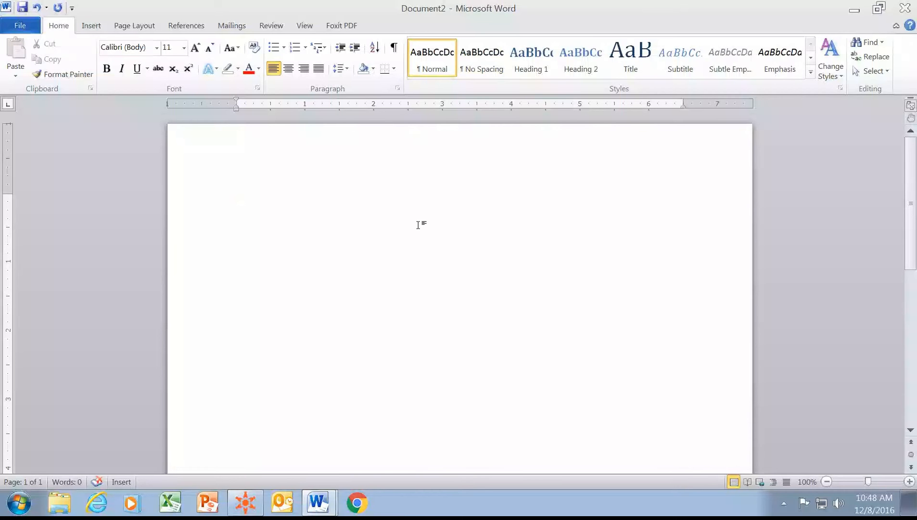
pyautogui.click(21, 25)
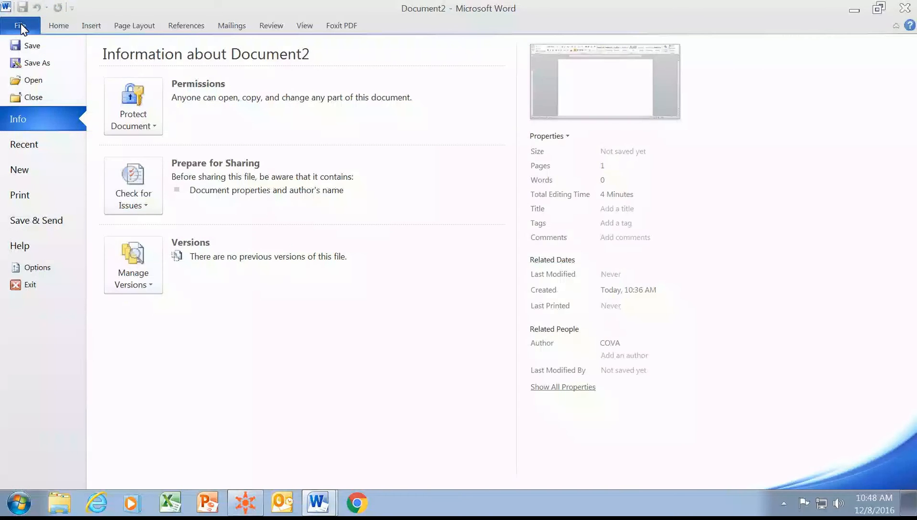
pyautogui.click(35, 80)
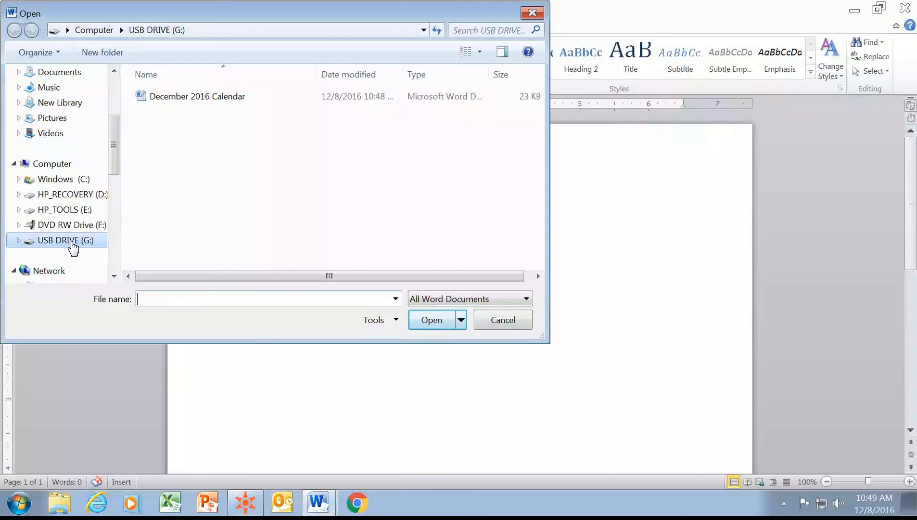
pyautogui.click(176, 97)
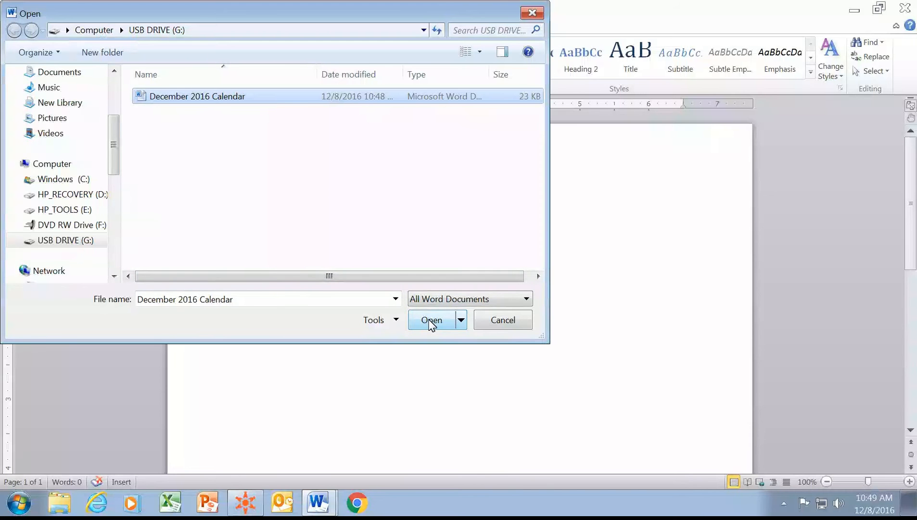
pyautogui.doubleClick(224, 97)
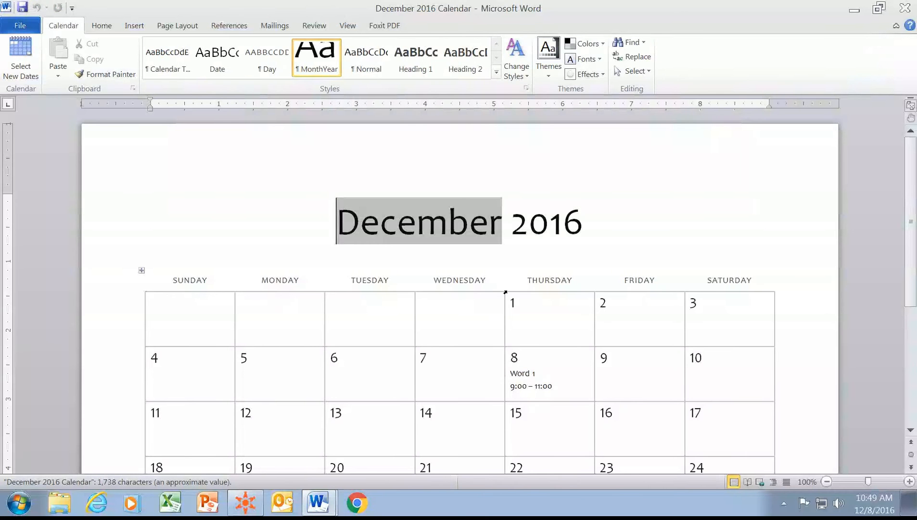
# Enter "Word II" and, on a second line, "9:00 – 11:00" in the December 15 calendar cell.
pyautogui.scroll(-1, 505, 292)
pyautogui.scroll(-1, 505, 292)
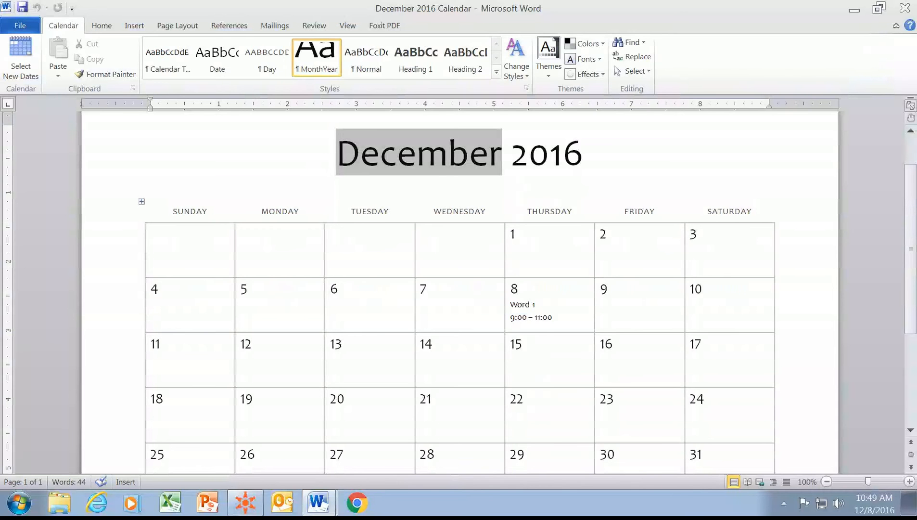
pyautogui.click(508, 358)
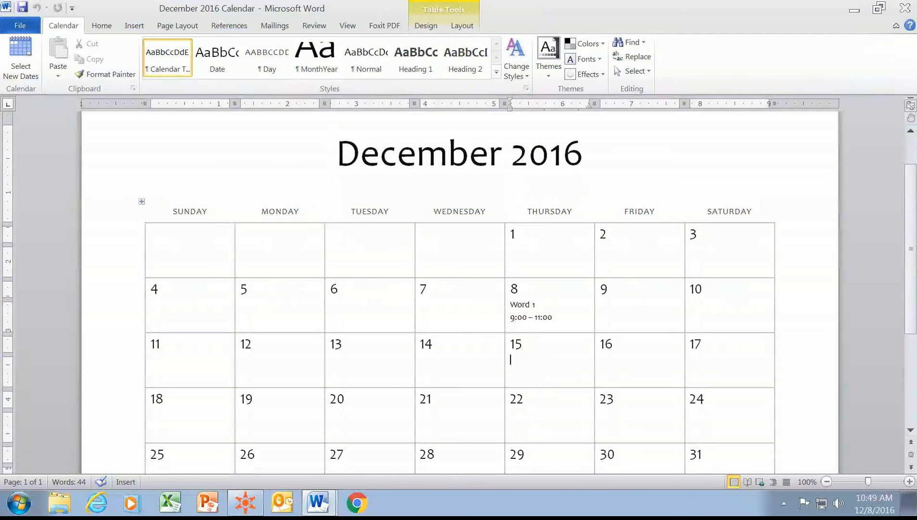
pyautogui.write('or')
pyautogui.press('BackSpace')
pyautogui.press('BackSpace')
pyautogui.write('Word I')
pyautogui.press('Return')
pyautogui.write('9:00 -')
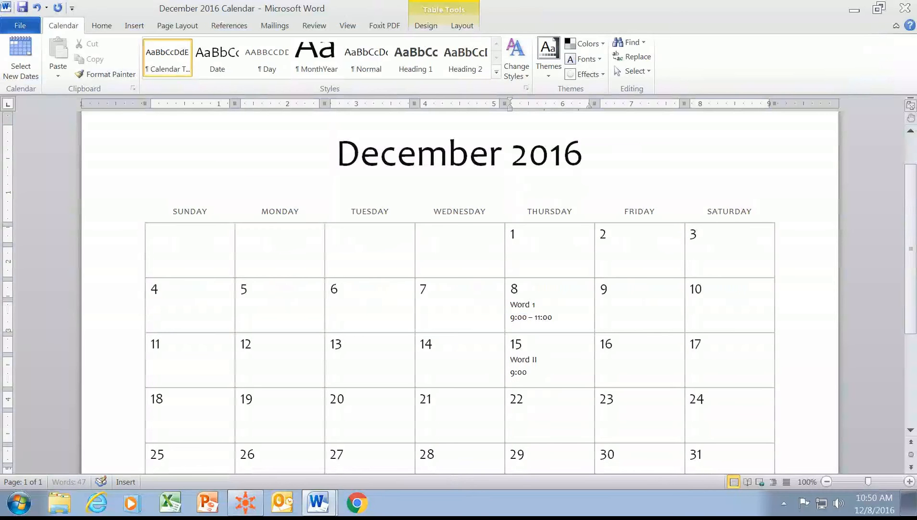
pyautogui.write(' 11:00')
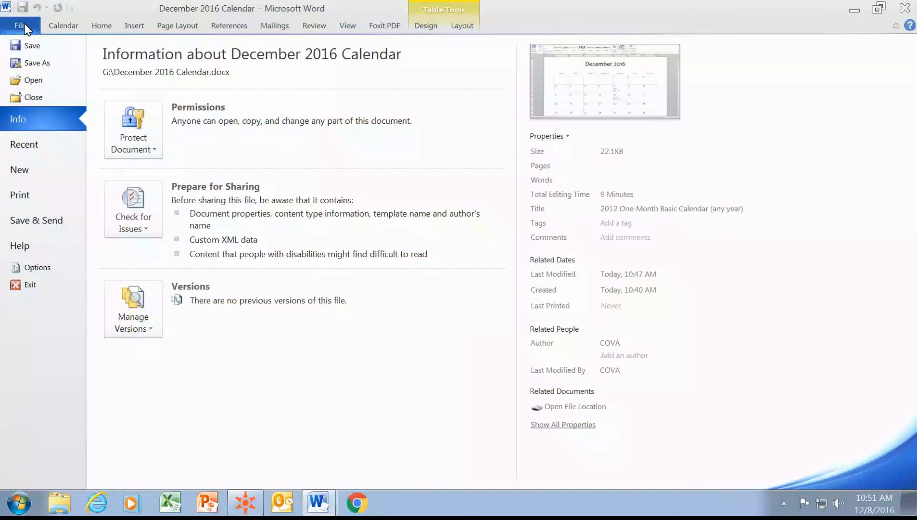
# Save the changes to the December 2016 Calendar and close the document.
pyautogui.click(21, 26)
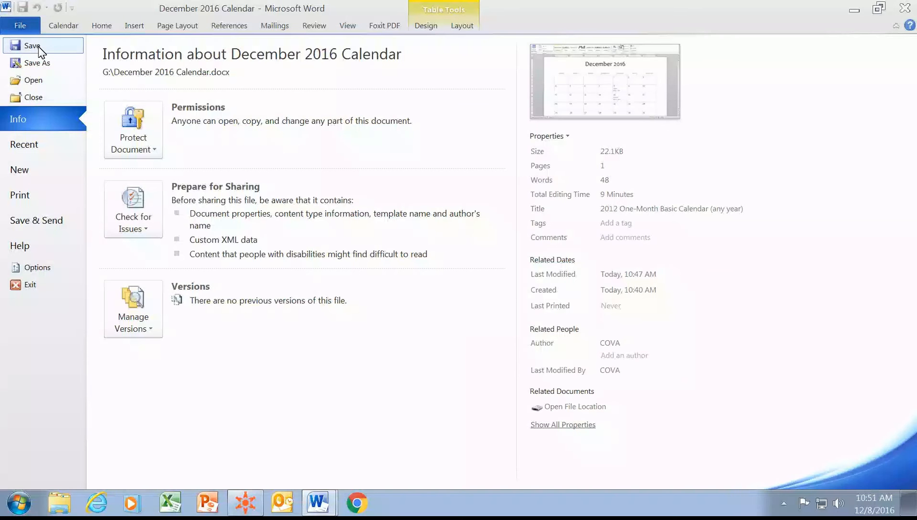
pyautogui.click(38, 47)
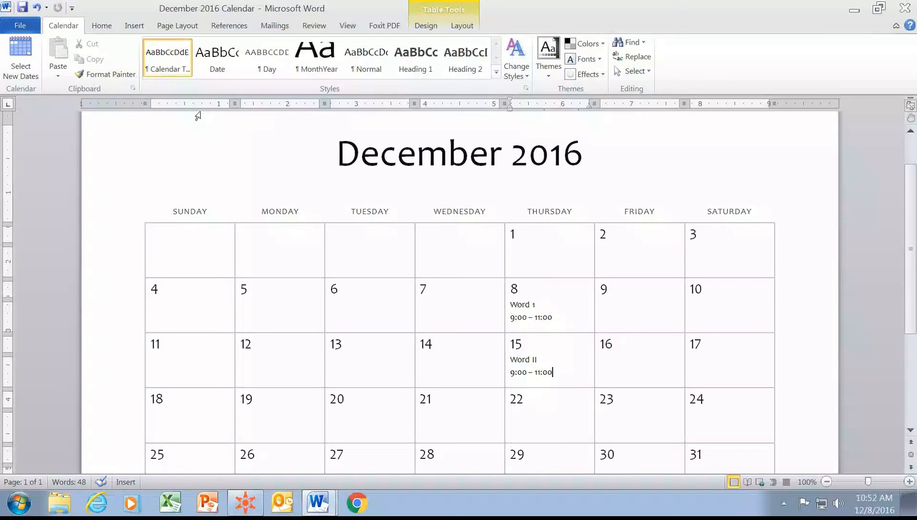
pyautogui.click(24, 26)
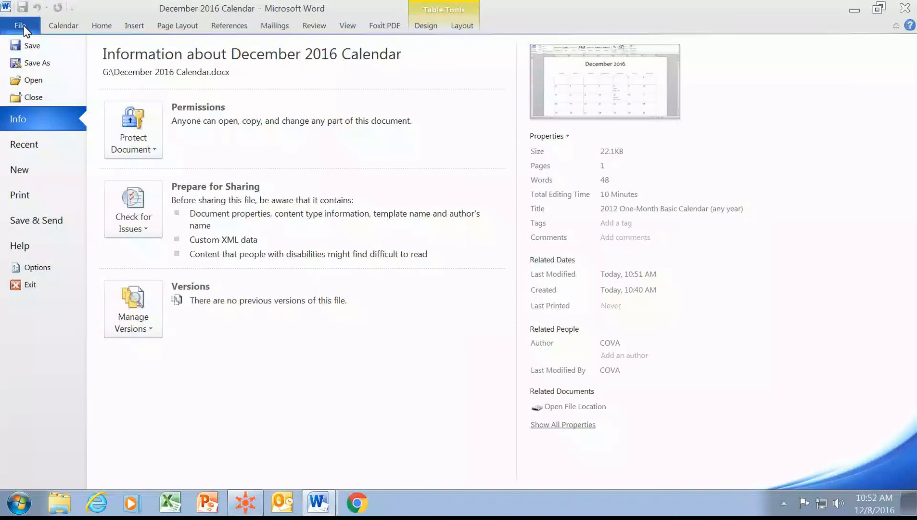
pyautogui.click(28, 97)
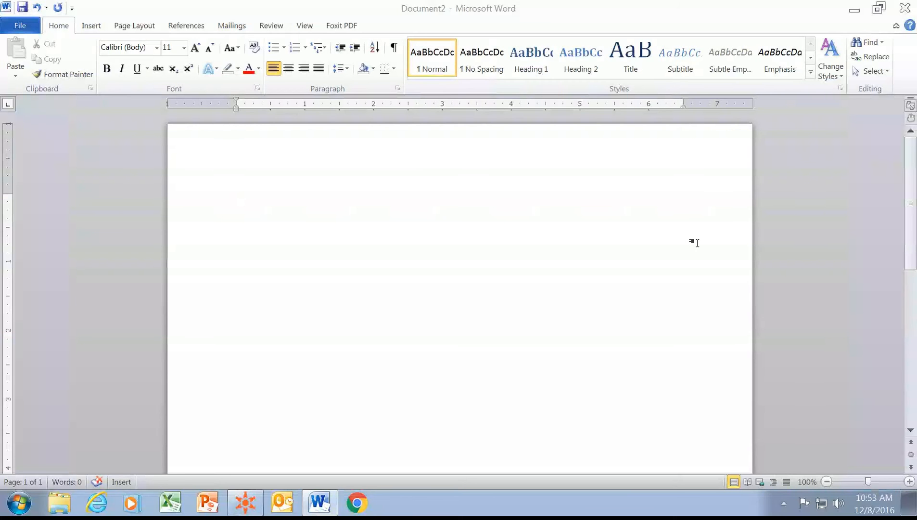
# Enter the recipient's name, postal address and a "Dear" salutation with the recipient's title and surname on separate lines of the blank document.
pyautogui.write('Mr.')
pyautogui.write(' Steve')
pyautogui.write(' Dean')
pyautogui.write('11 ')
pyautogui.write('204 ')
pyautogui.write('Street')
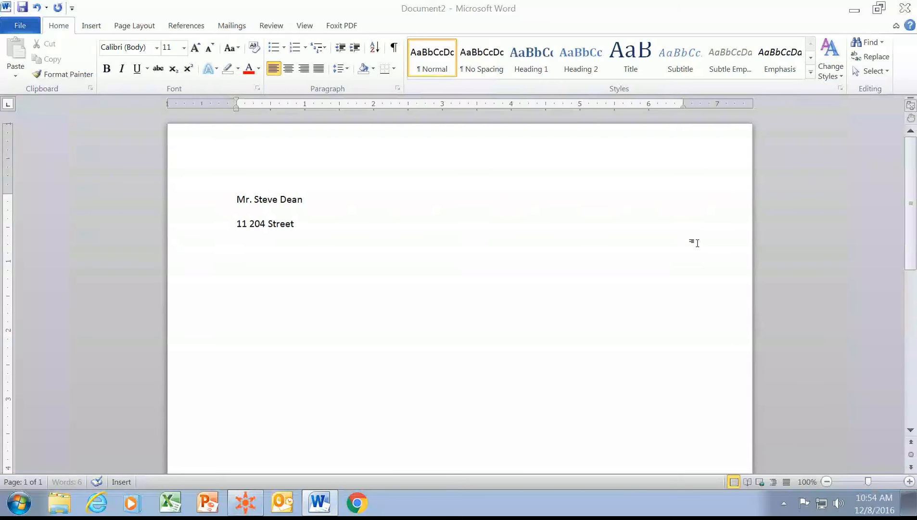
pyautogui.press('Return')
pyautogui.write('Masonville')
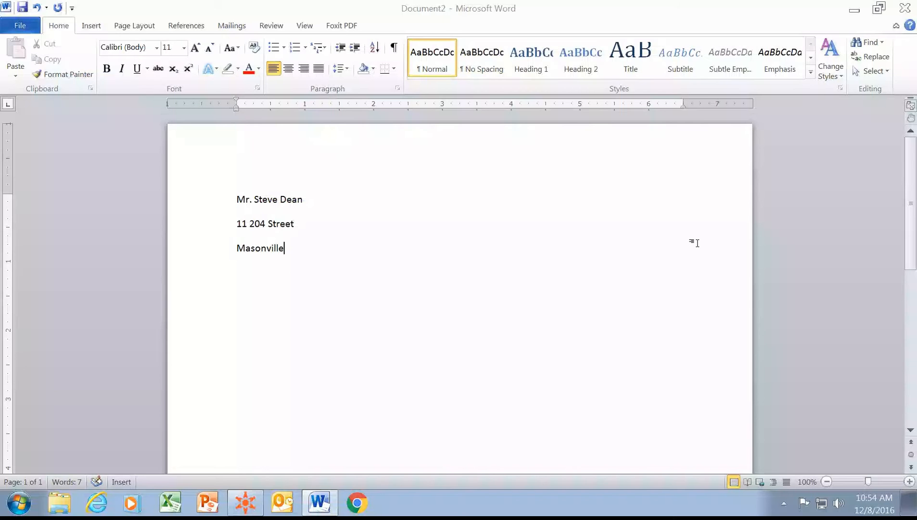
pyautogui.write(', NY')
pyautogui.write('13804')
pyautogui.press('Return')
pyautogui.write('Dear Mr. Dean,')
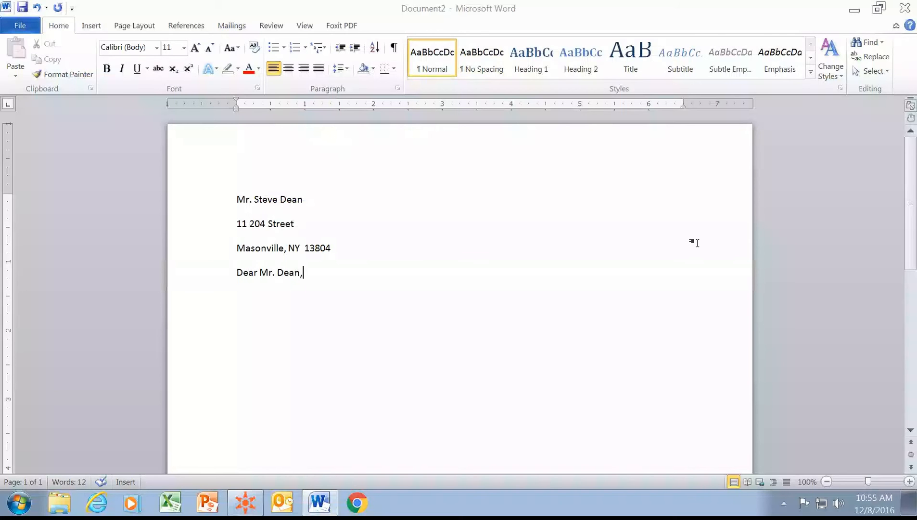
# Start the letter's body on a new line with "We are celebrating our Third Anniversary. Our records show that you".
pyautogui.press('Return')
pyautogui.write('We are celebrating')
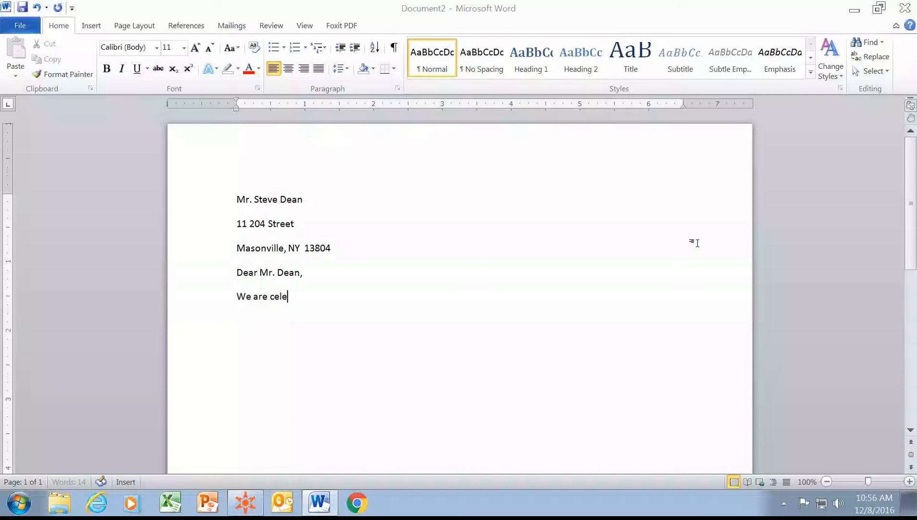
pyautogui.write(' our Third Anni')
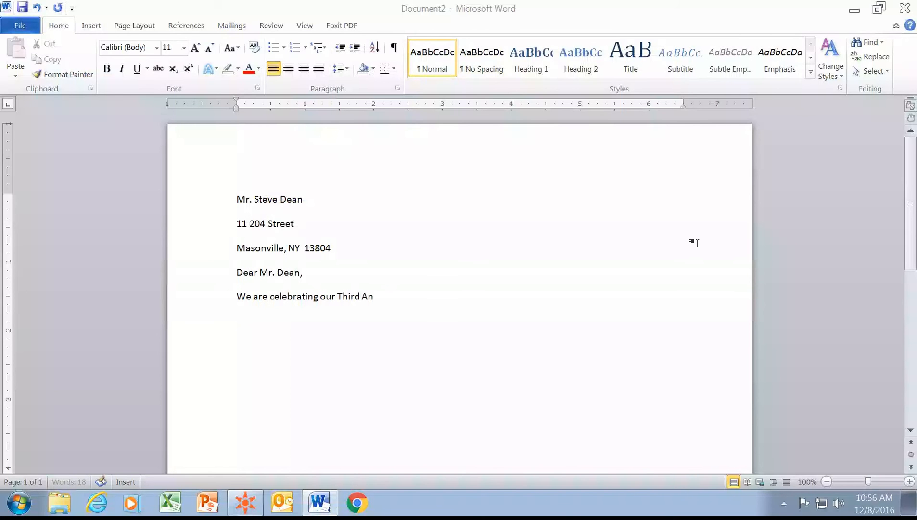
pyautogui.write('versary.  Our recordes s')
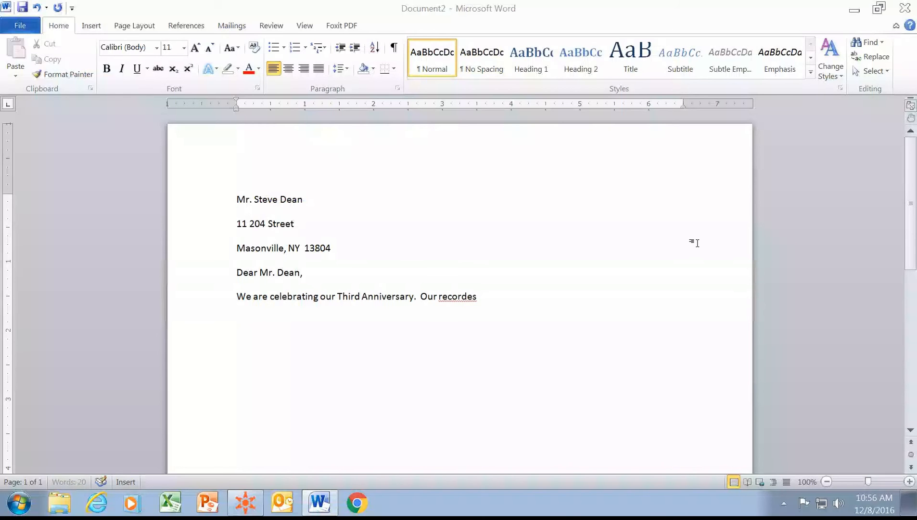
pyautogui.press('BackSpace')
pyautogui.press('BackSpace')
pyautogui.press('BackSpace')
pyautogui.press('BackSpace')
pyautogui.write('s show that you')
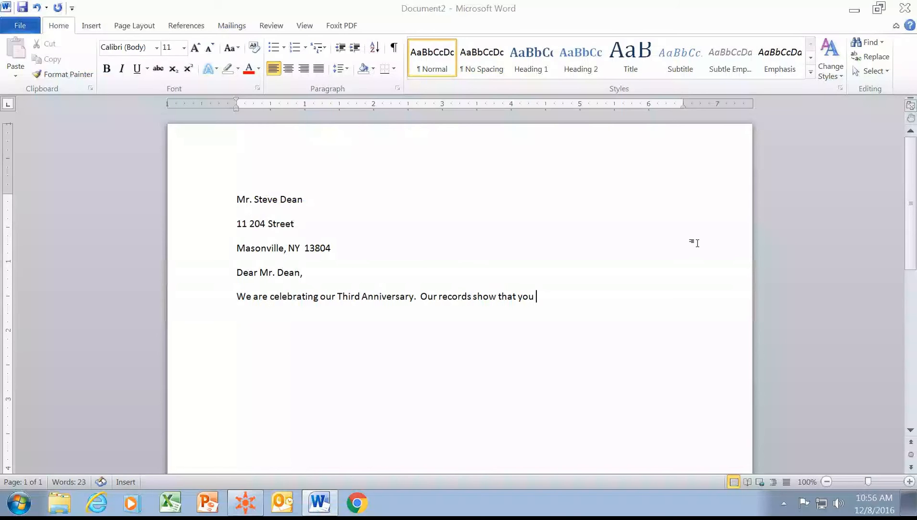
# Continue the sentence with "are our most ective" and replace the misspelled word with the suggested spelling "active".
pyautogui.write(' are our most ective')
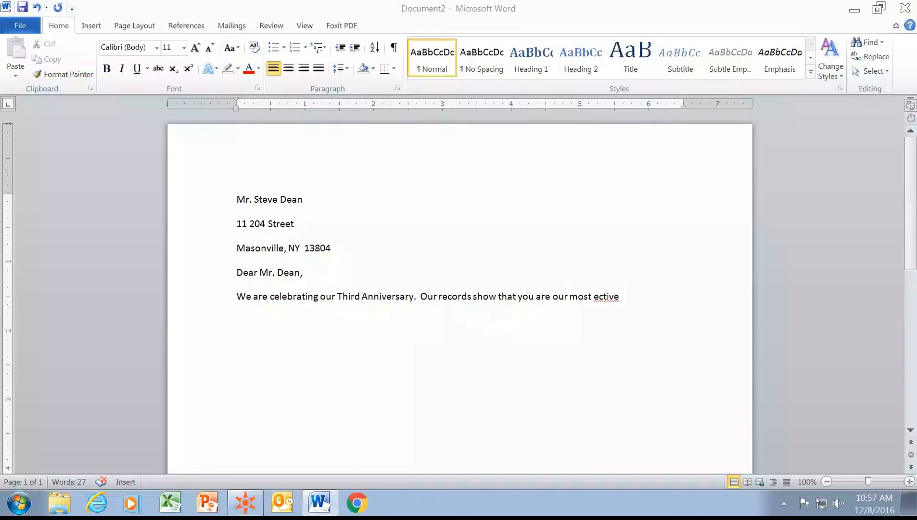
pyautogui.rightClick(607, 299)
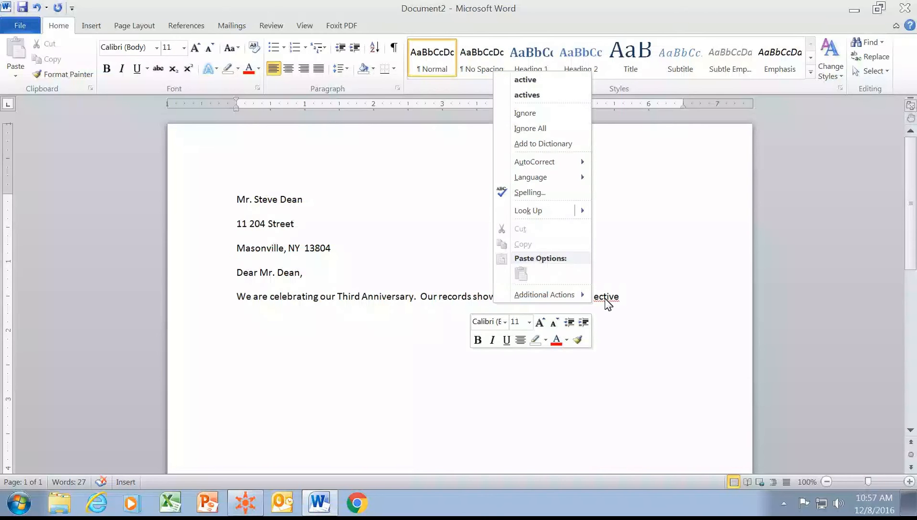
pyautogui.click(537, 80)
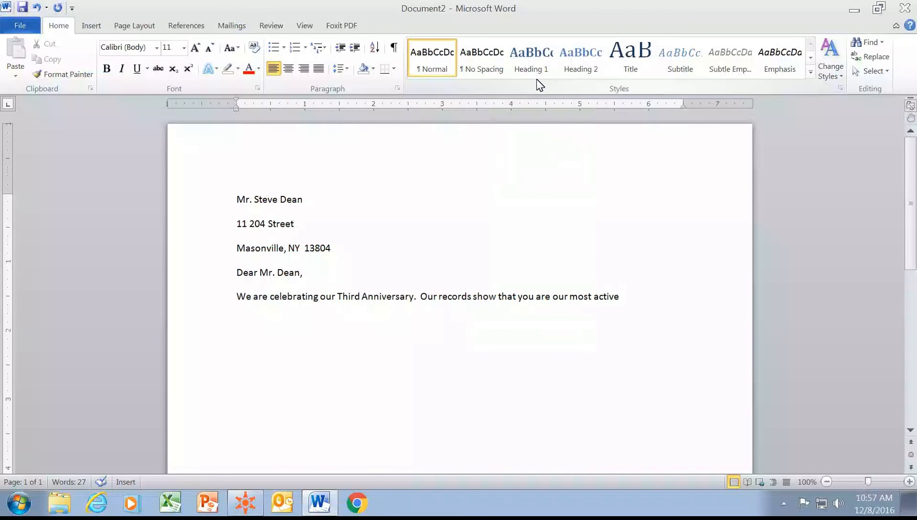
# Complete the first body paragraph with "client and your invaluable support has helped us in our achievements.".
pyautogui.write('clen')
pyautogui.press('BackSpace')
pyautogui.press('BackSpace')
pyautogui.press('BackSpace')
pyautogui.write('lient and your inva')
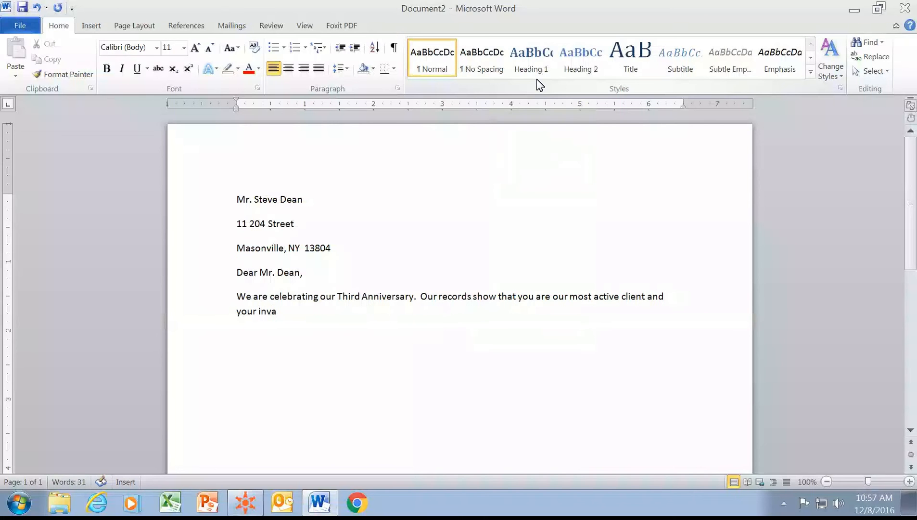
pyautogui.write('luable support has help')
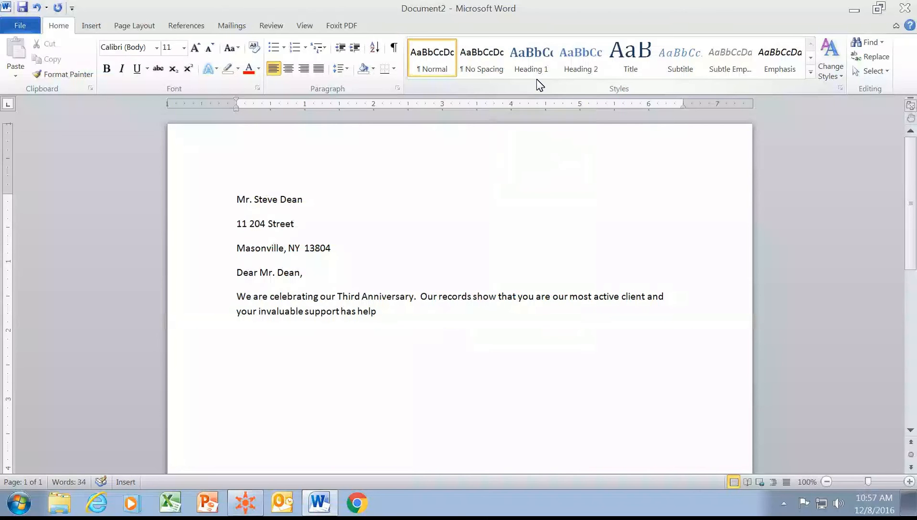
pyautogui.write('ed us in our achieve')
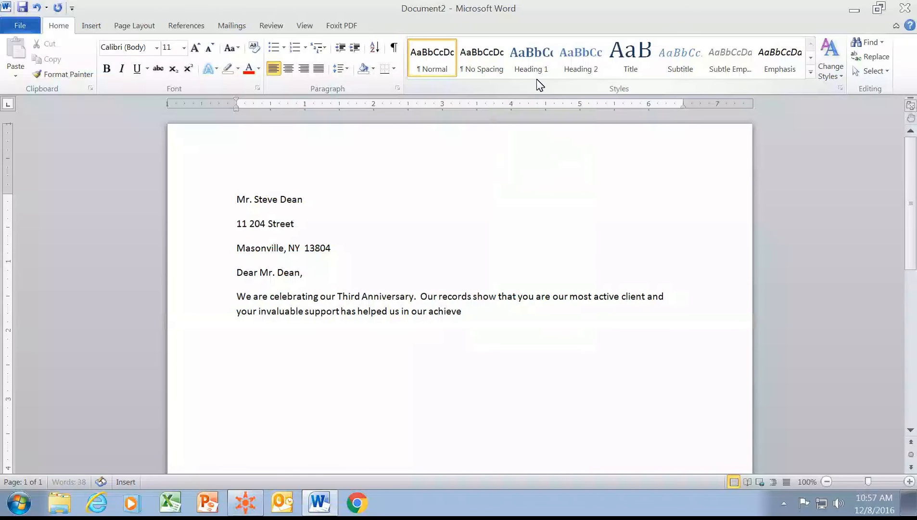
pyautogui.write('ments.')
# Add a new paragraph reading "To show our appreciation, we are inviting you to attend our annual dinner this year.".
pyautogui.press('Return')
pyautogui.write('To show our appre')
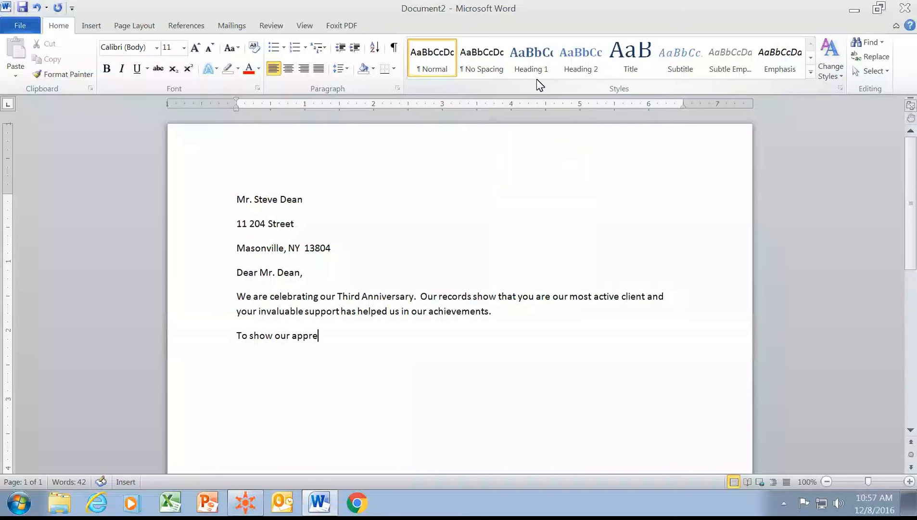
pyautogui.write('ciation, we are inviting')
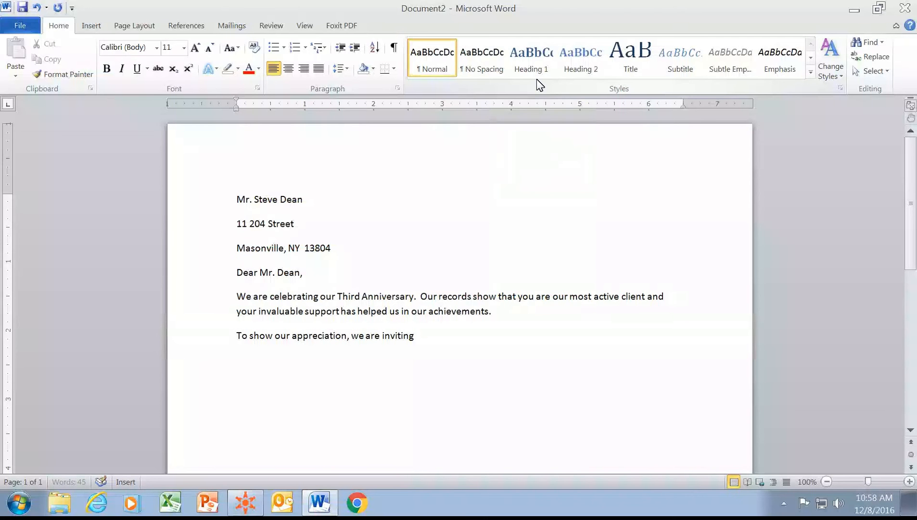
pyautogui.write(' you to attend our annual dinner')
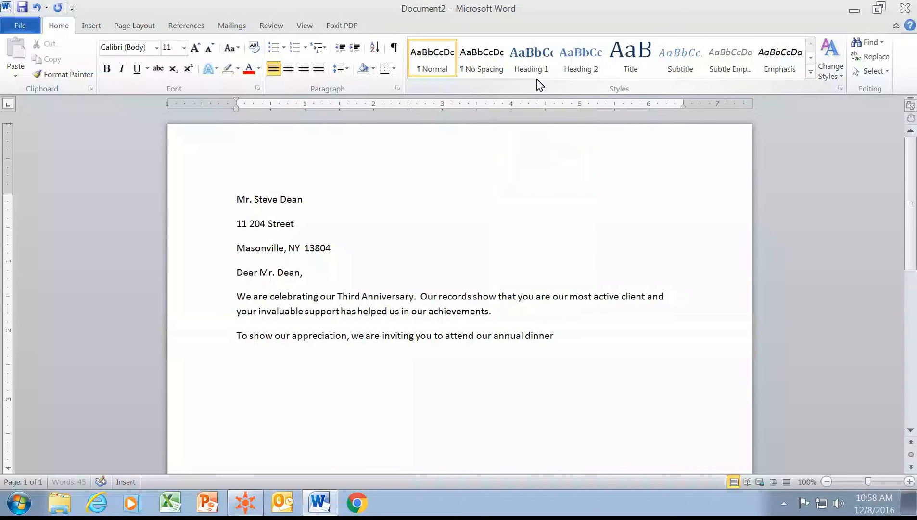
pyautogui.write(' this year.')
# Close the letter with "Sincerely yours," on a new line, followed by an empty line and the sender's full name.
pyautogui.press('Return')
pyautogui.write('SIncer')
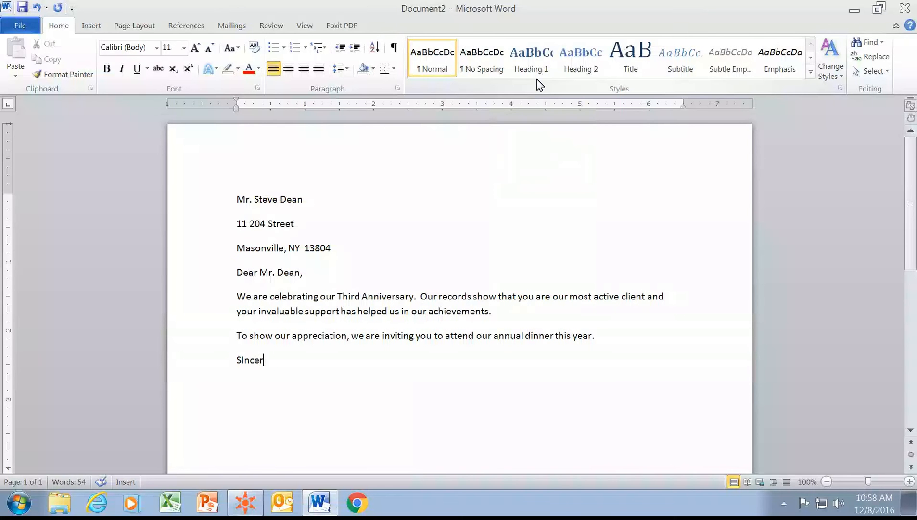
pyautogui.write('ely yours,')
pyautogui.press('Return')
pyautogui.press('Return')
pyautogui.write('John')
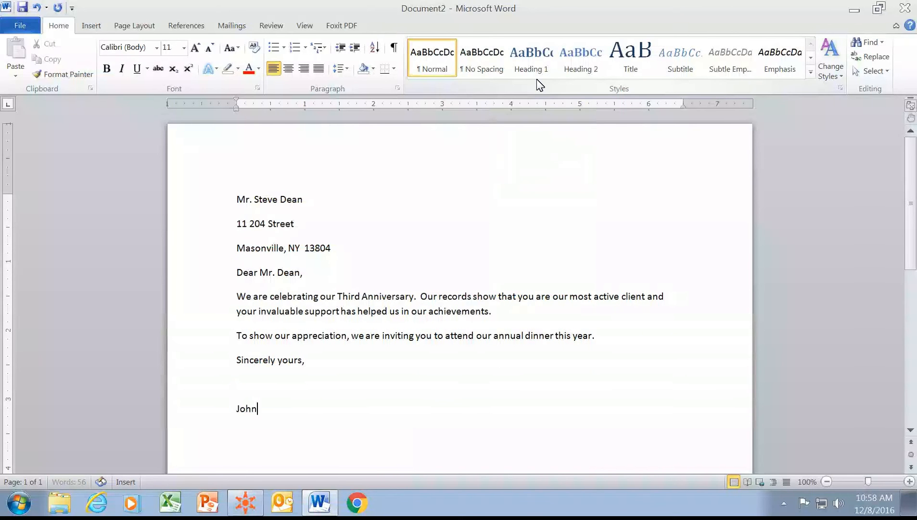
pyautogui.write(' Smith')
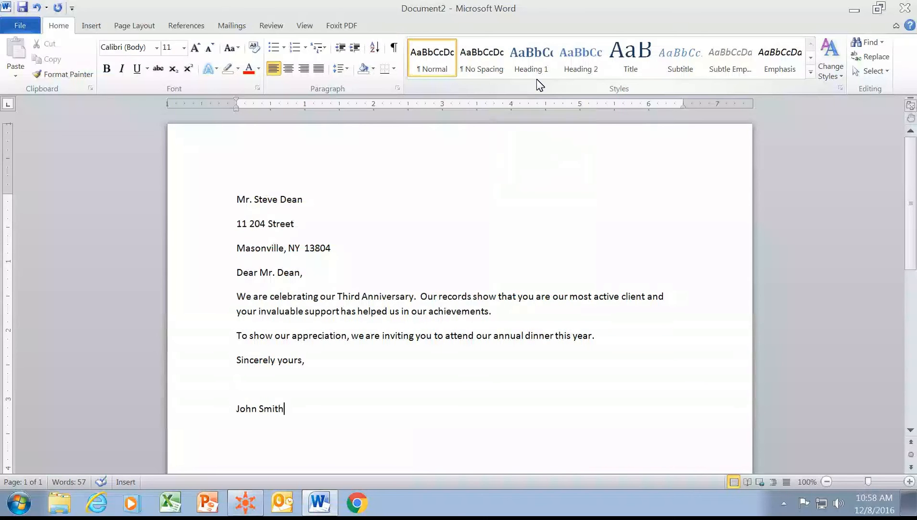
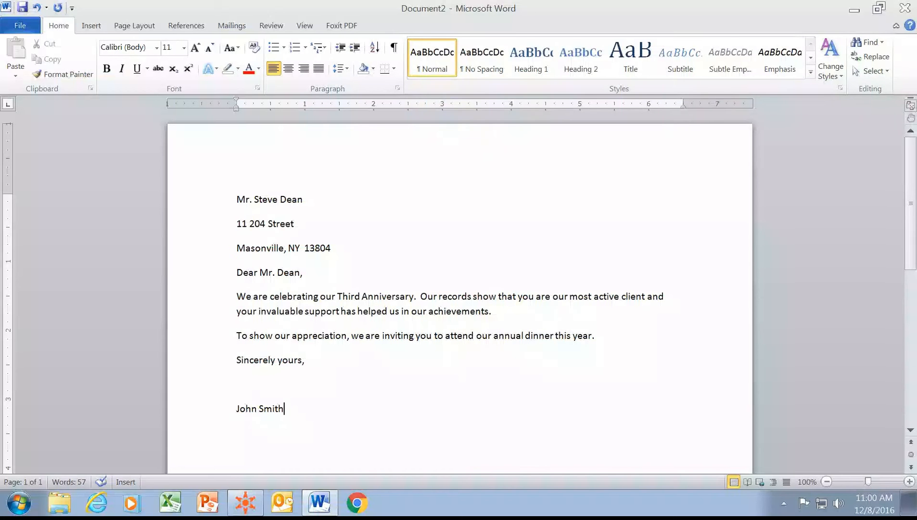
pyautogui.rightClick(257, 249)
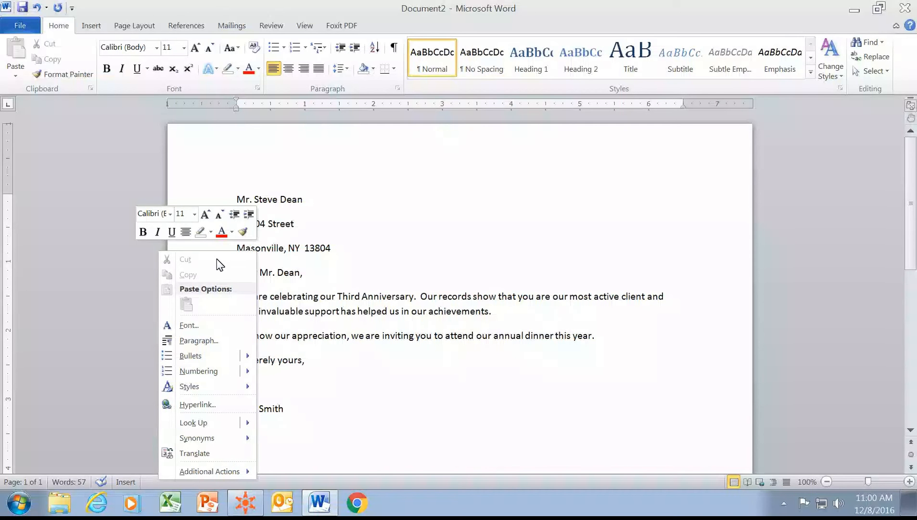
pyautogui.click(280, 254)
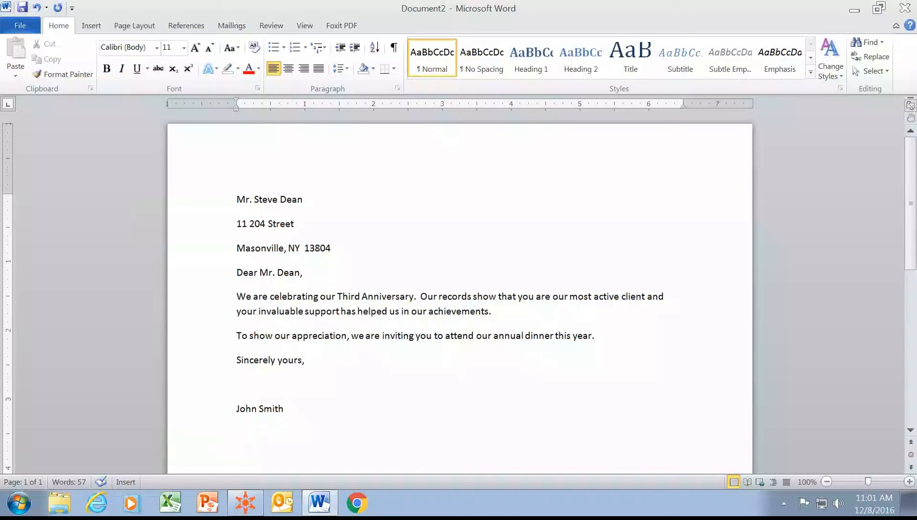
# Apply the No Spacing style to the recipient's name and street lines so the address block sits together.
pyautogui.moveTo(237, 200); pyautogui.dragTo(299, 228)
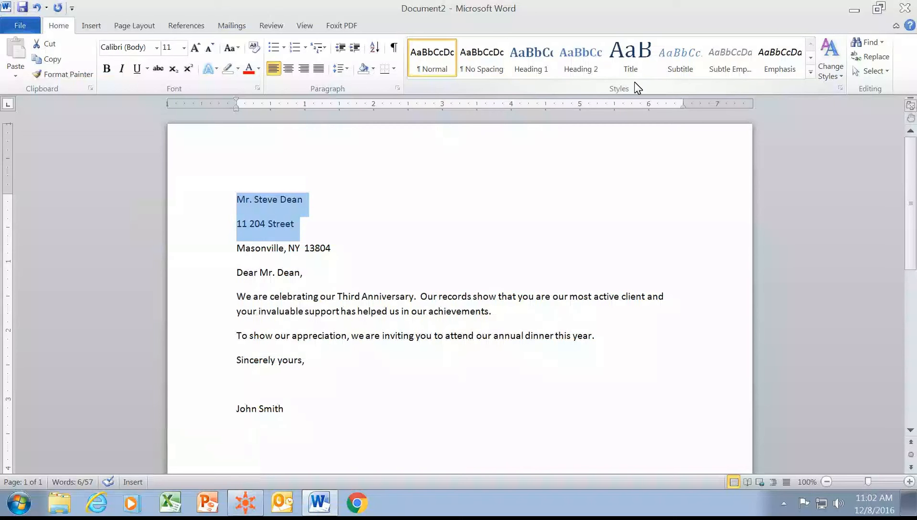
pyautogui.click(487, 67)
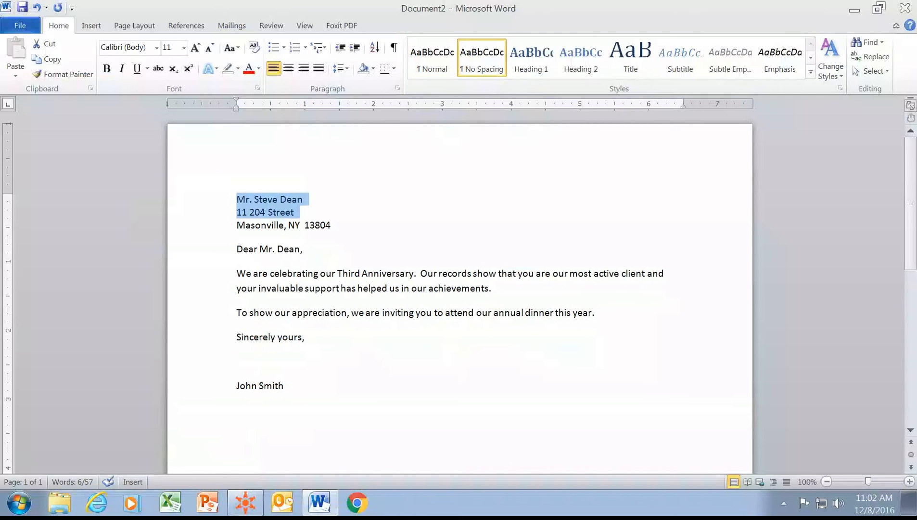
pyautogui.click(405, 223)
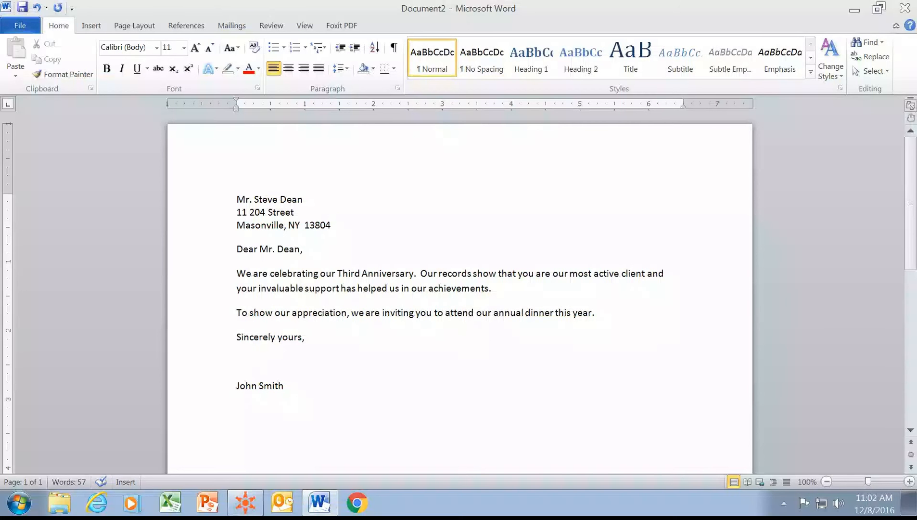
# Save the document on the USB drive (G:) under the file name "Invitation Letter".
pyautogui.click(23, 24)
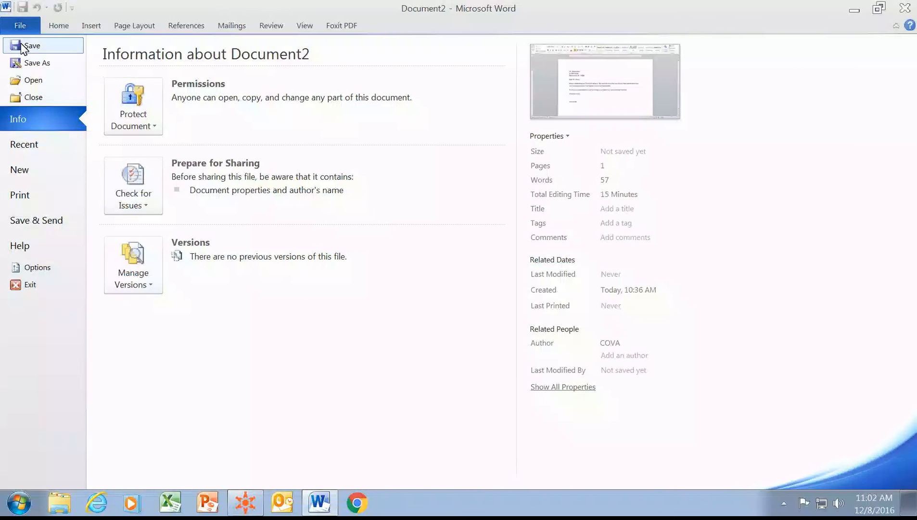
pyautogui.click(29, 45)
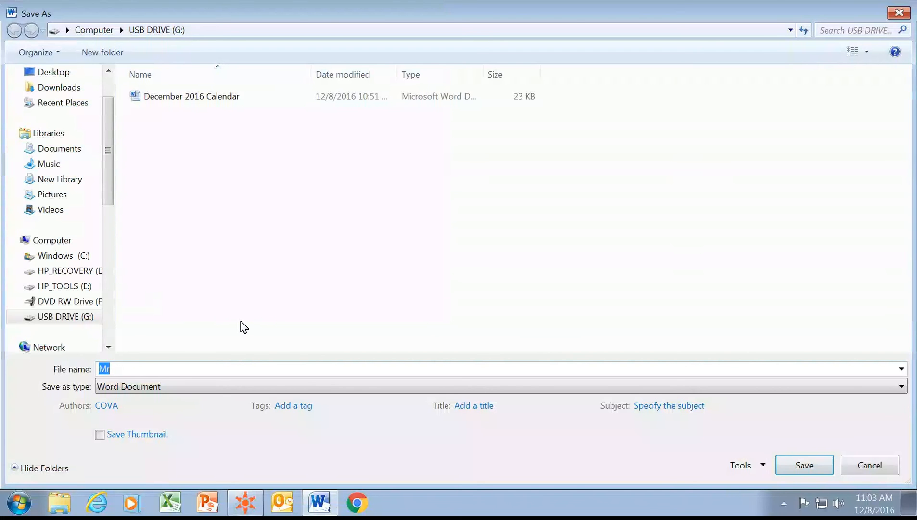
pyautogui.write('IN')
pyautogui.press('BackSpace')
pyautogui.press('BackSpace')
pyautogui.write('Invitation Letter')
pyautogui.click(803, 465)
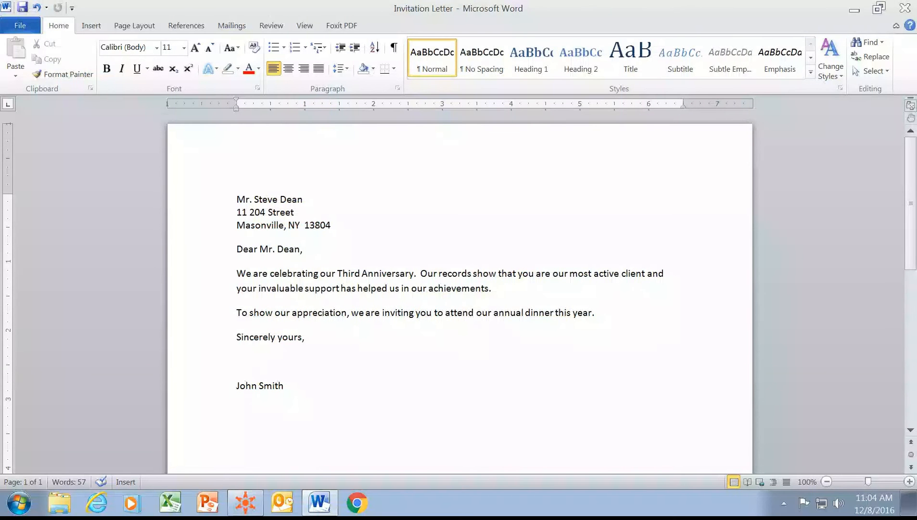
# Add the job title "Vice President" on a new line below the sender's name.
pyautogui.hotkey('ctrl', 'End')
pyautogui.press('Return')
pyautogui.write('Vice Presid')
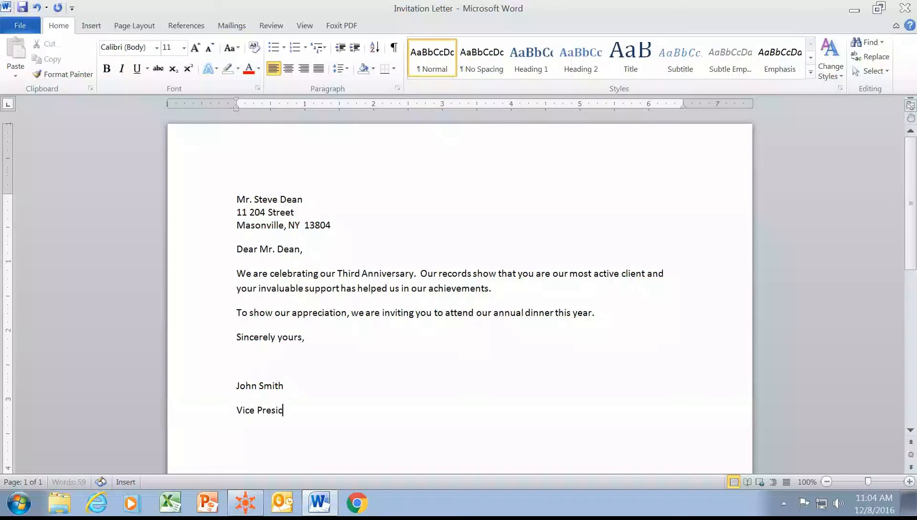
pyautogui.press('BackSpace')
pyautogui.write('dent')
# Apply the No Spacing style to the sender's name and job title lines.
pyautogui.moveTo(236, 386); pyautogui.dragTo(305, 414)
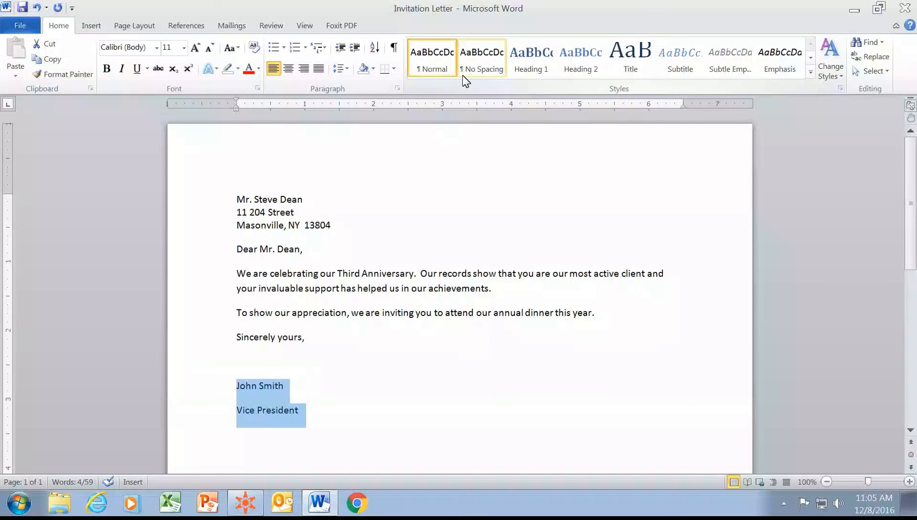
pyautogui.click(476, 63)
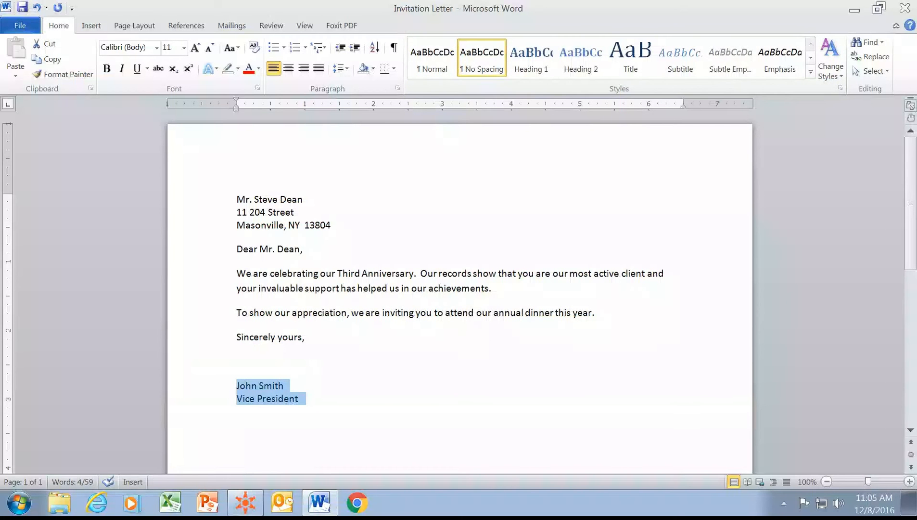
pyautogui.click(304, 249)
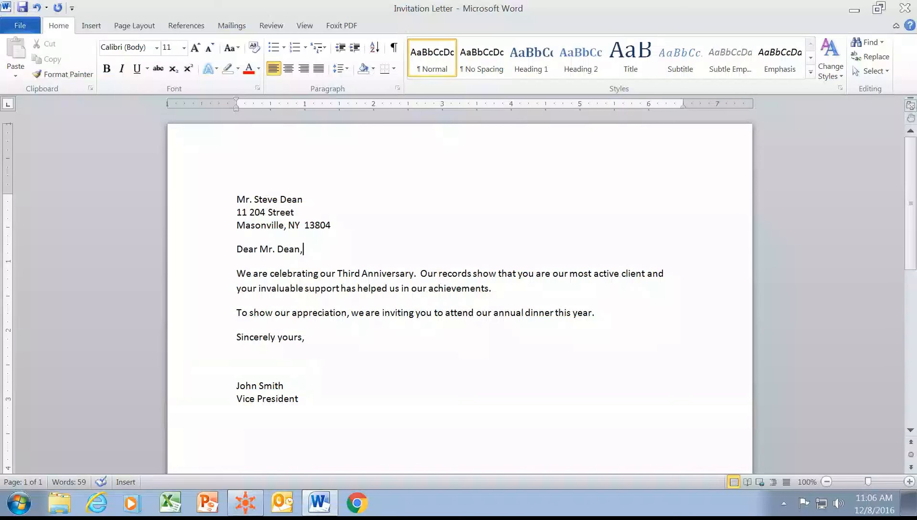
# Delete the word "are" backwards from just before "celebrating" in the first body paragraph, and undo the deletion.
pyautogui.click(268, 273)
pyautogui.press('BackSpace')
pyautogui.press('BackSpace')
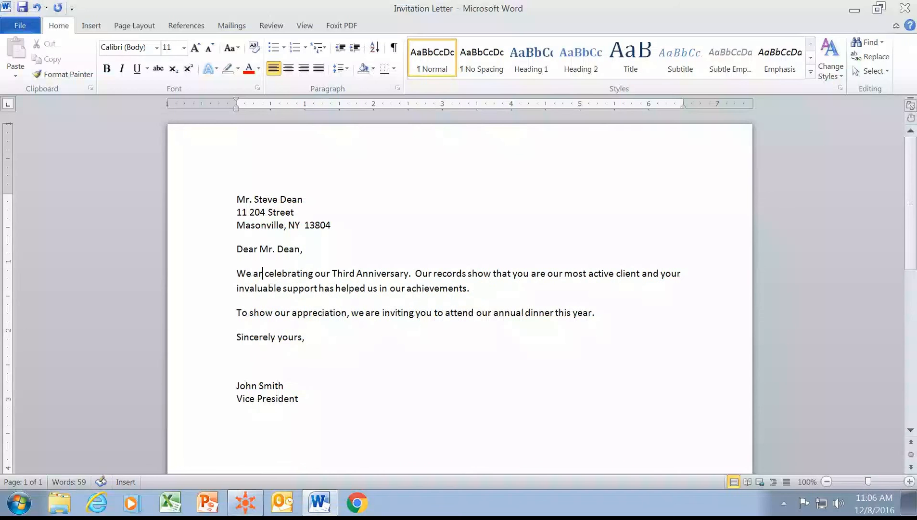
pyautogui.press('BackSpace')
pyautogui.press('BackSpace')
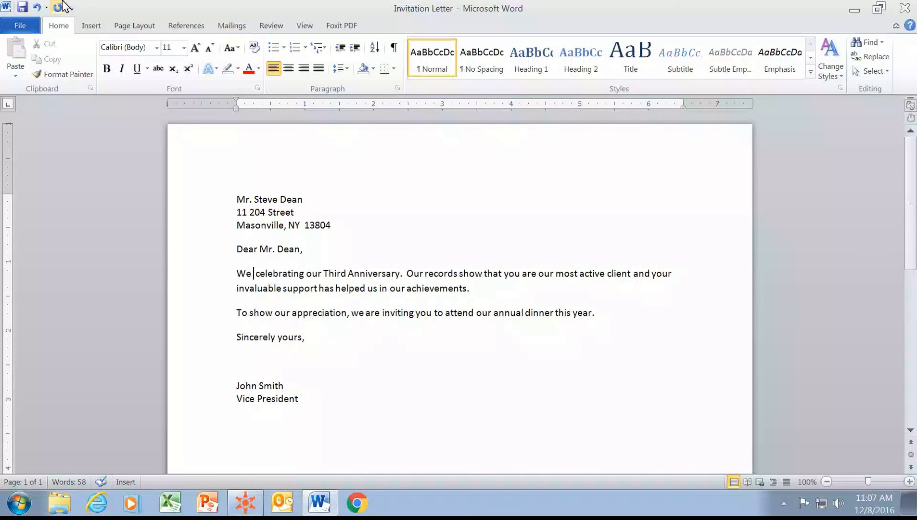
pyautogui.click(38, 7)
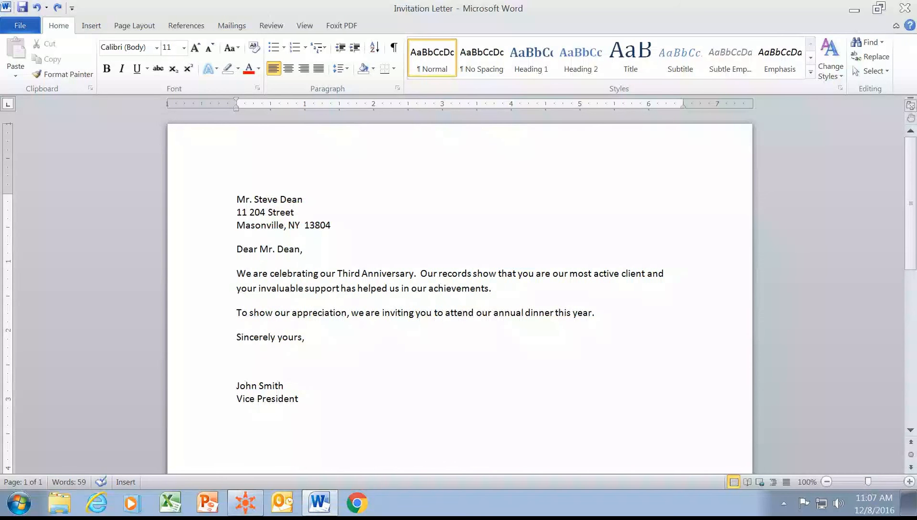
# Delete "are" forwards from just after "We" in the first body paragraph, and undo the deletion character by character.
pyautogui.click(254, 274)
pyautogui.press('Delete')
pyautogui.press('Delete')
pyautogui.press('Delete')
pyautogui.press('Delete')
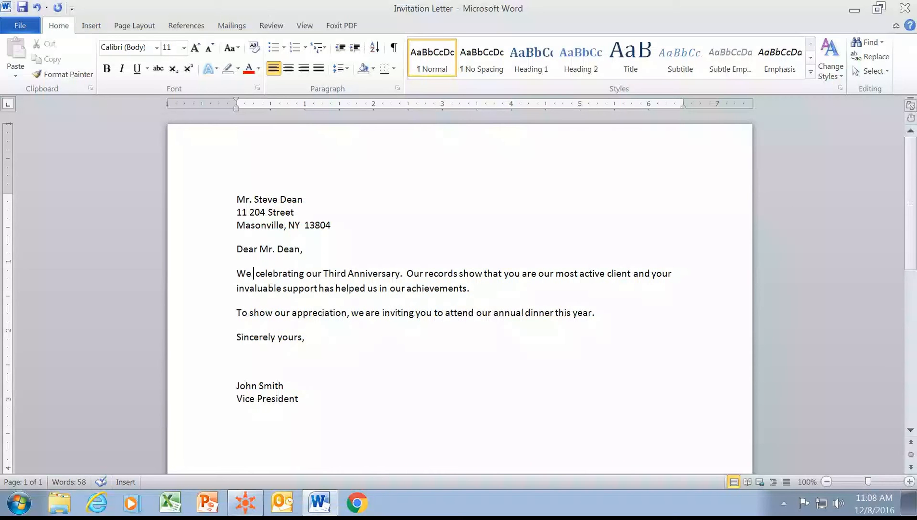
pyautogui.click(37, 8)
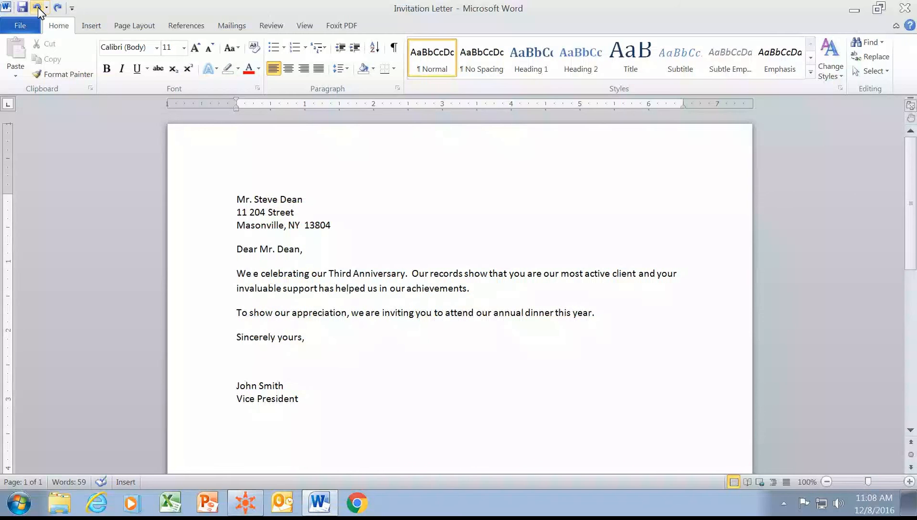
pyautogui.click(38, 7)
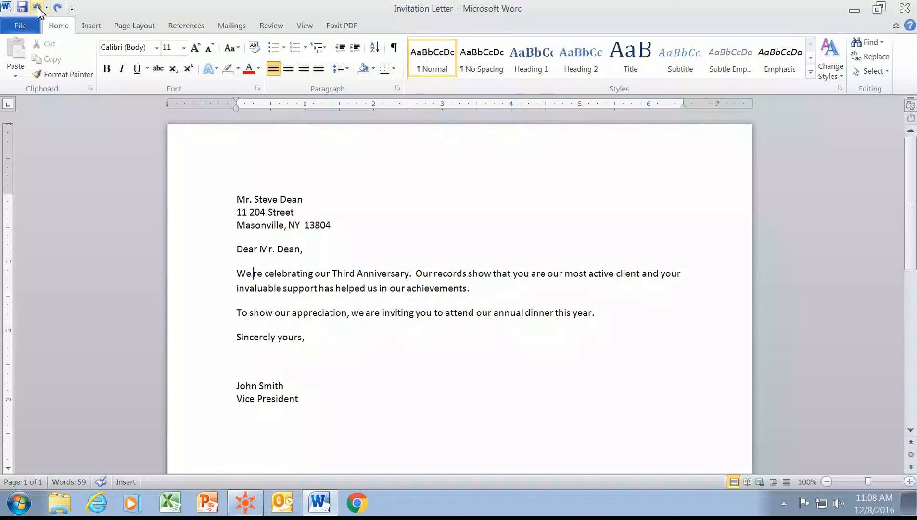
pyautogui.click(38, 7)
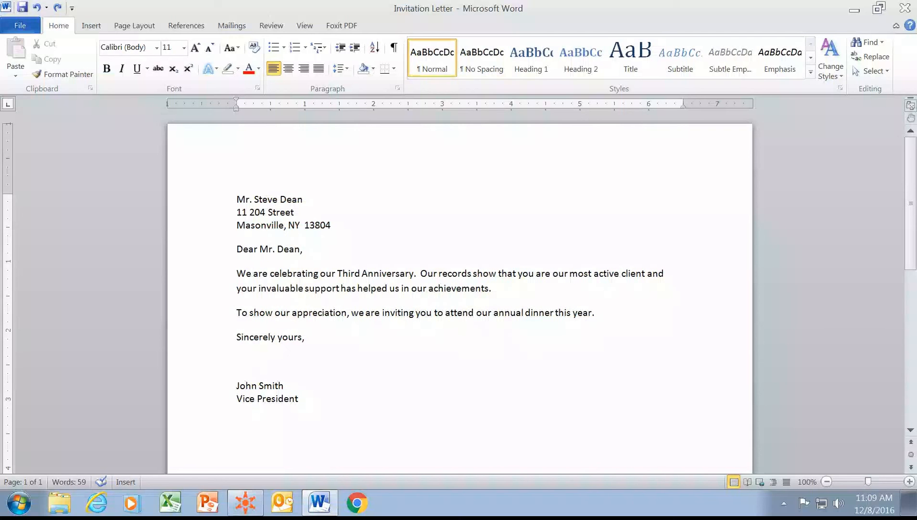
# Save the letter and add an empty line between the recipient's address and the salutation.
pyautogui.click(23, 8)
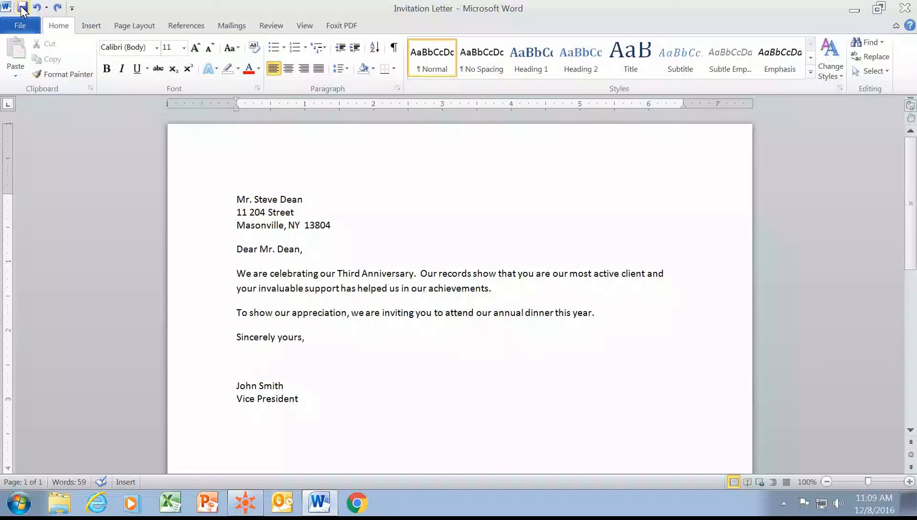
pyautogui.click(22, 8)
pyautogui.click(362, 226)
pyautogui.press('Return')
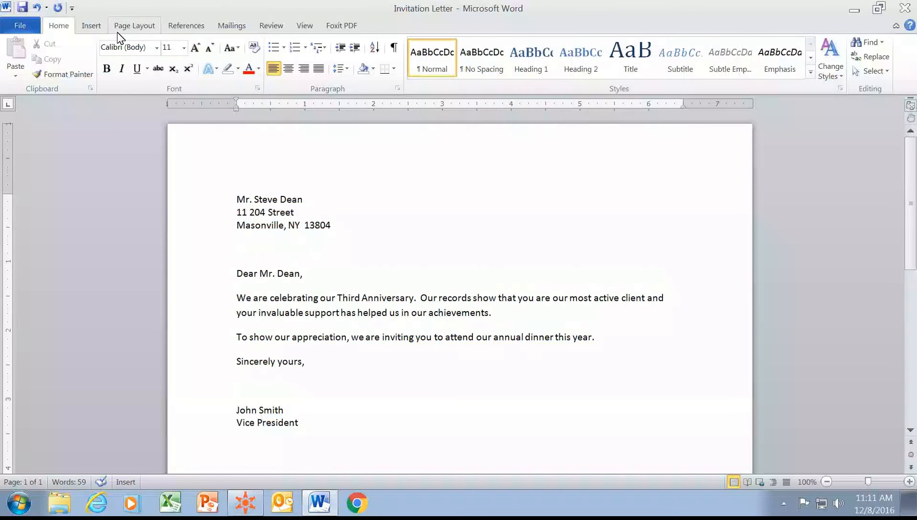
# Insert the current date on the empty line above the salutation as an automatically updating date in the "December 8, 2016" format.
pyautogui.click(97, 28)
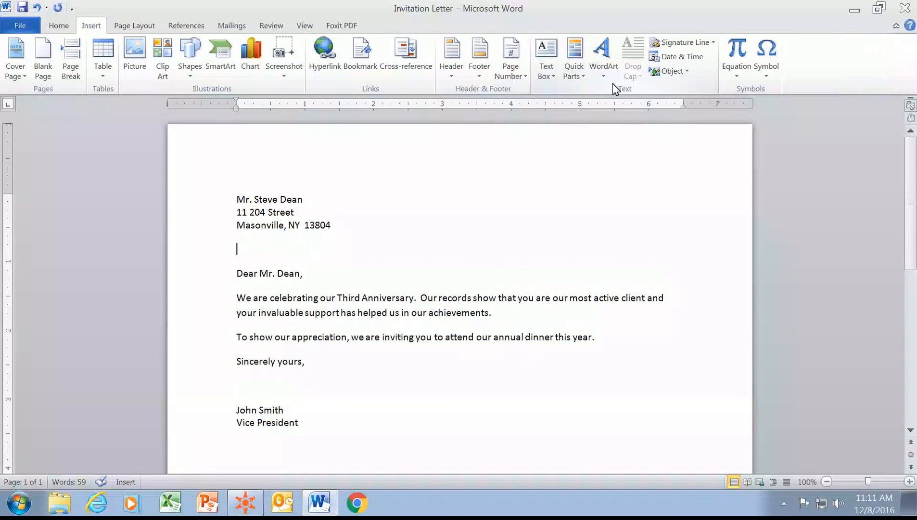
pyautogui.click(673, 60)
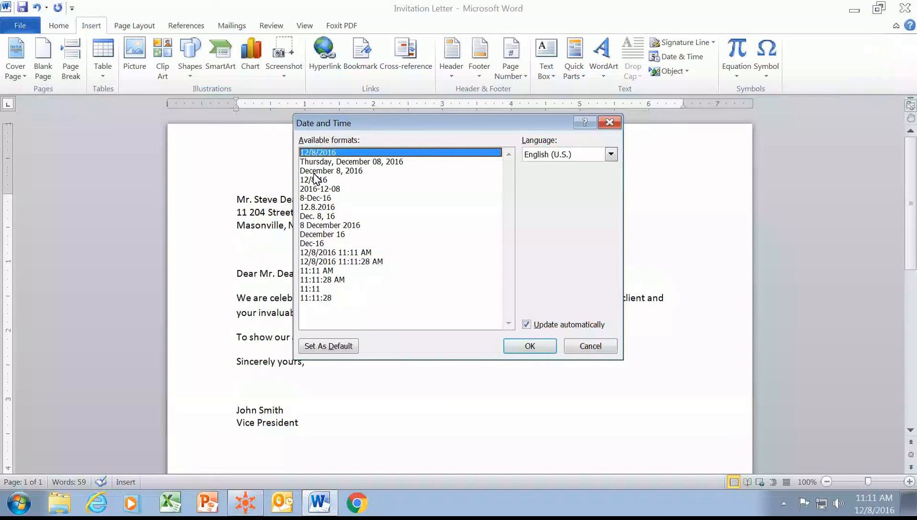
pyautogui.click(358, 172)
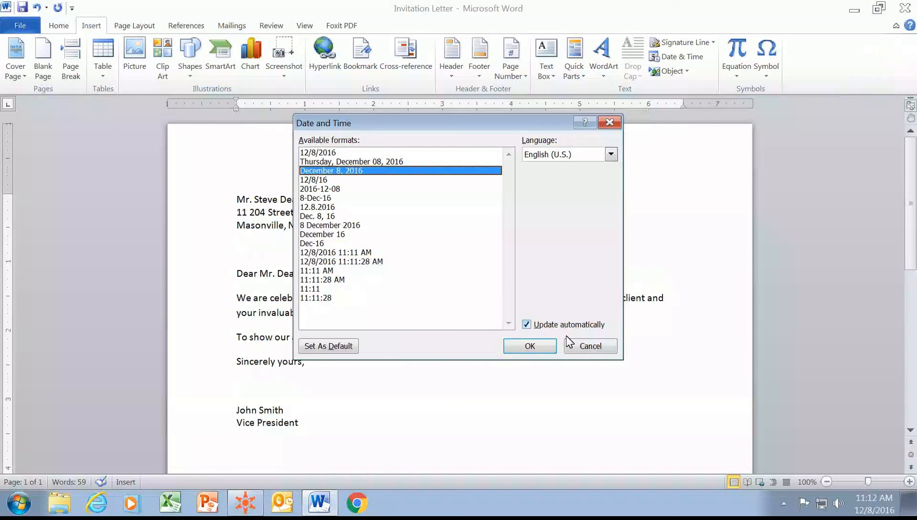
pyautogui.click(536, 347)
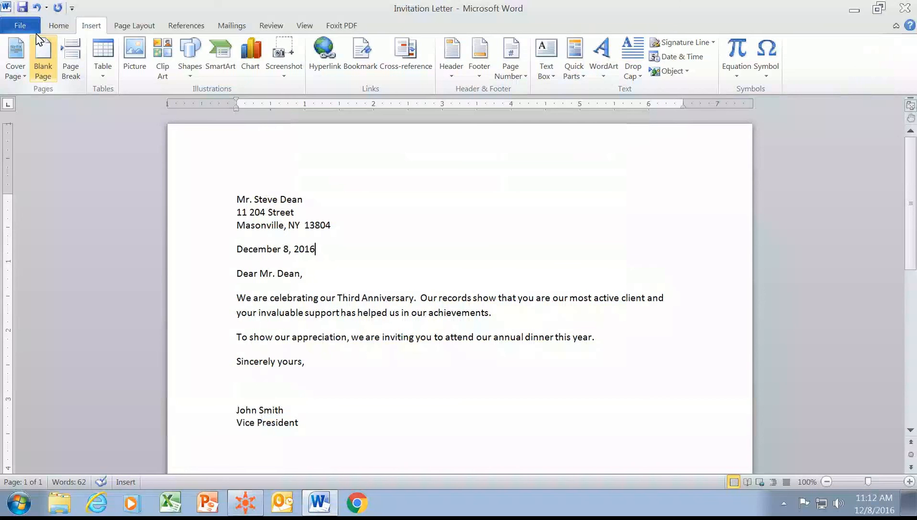
# Save the dated invitation letter.
pyautogui.click(22, 8)
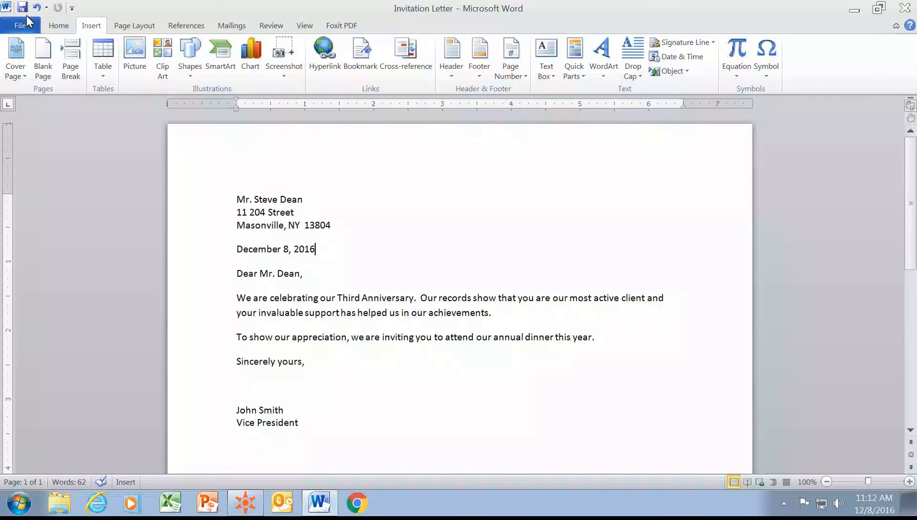
pyautogui.click(61, 29)
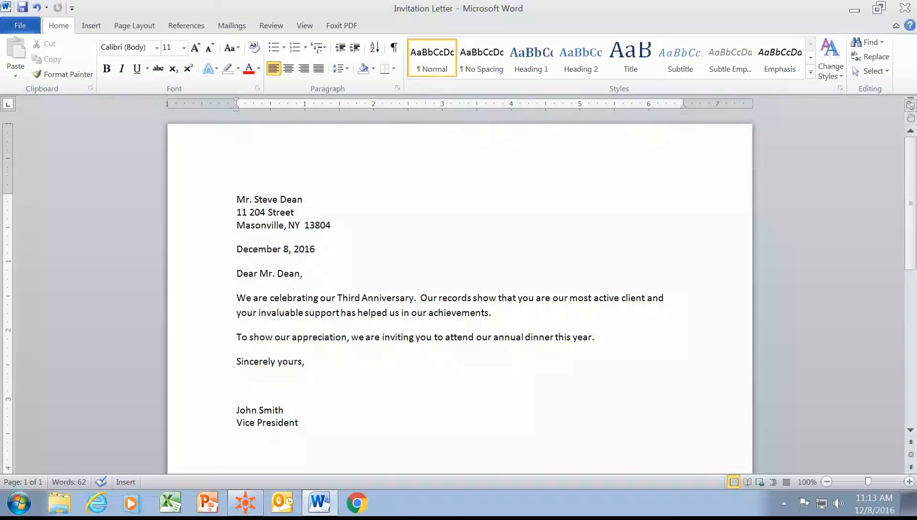
# Select the whole word "are" in the first body paragraph, delete it, and undo the deletion.
pyautogui.doubleClick(264, 297)
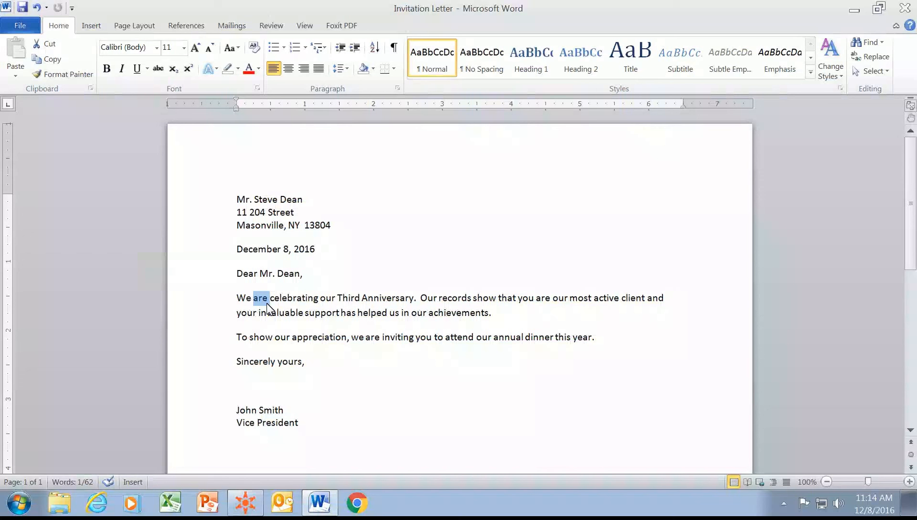
pyautogui.press('Delete')
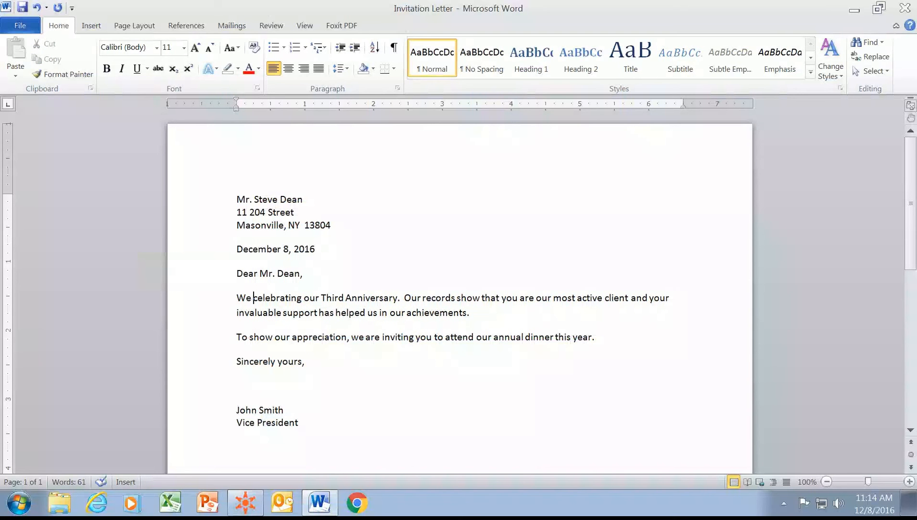
pyautogui.click(38, 9)
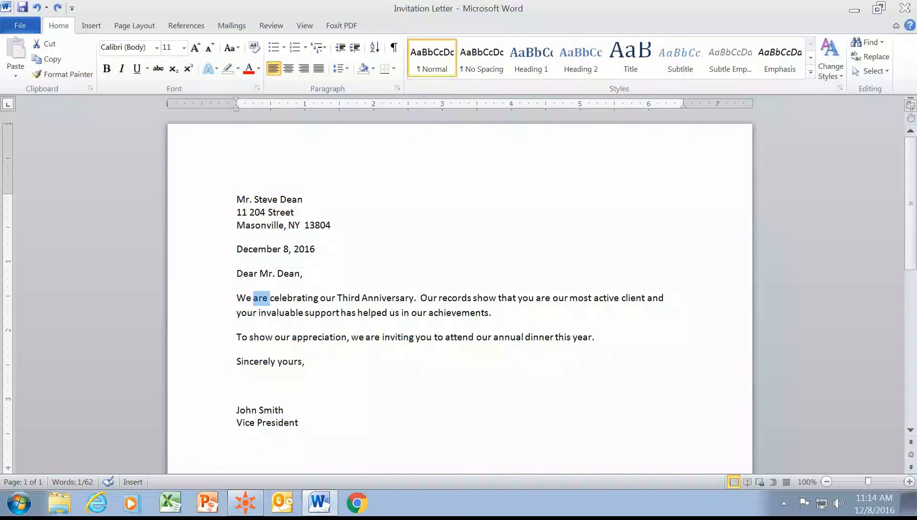
pyautogui.click(489, 240)
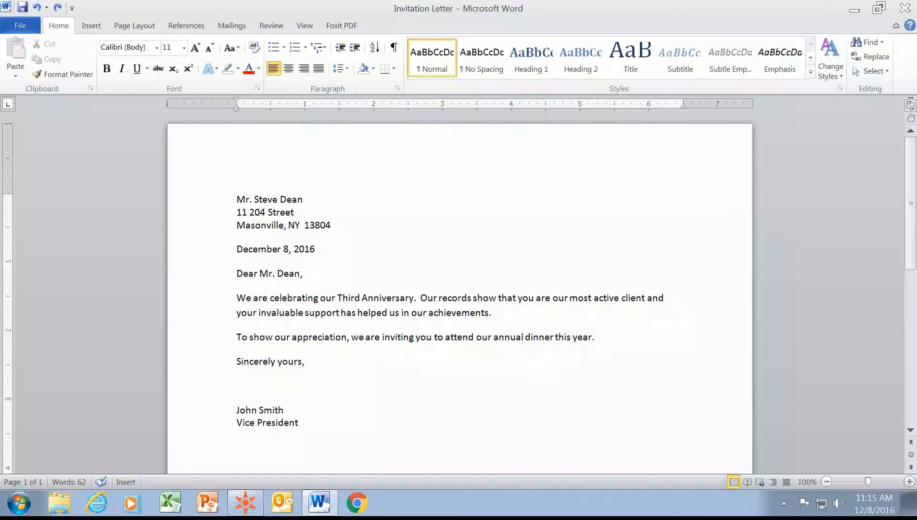
# Select the whole sentence "We are celebrating our Third Anniversary.", delete it, and undo the deletion.
pyautogui.keyDown('ctrl'); pyautogui.click(316, 300); pyautogui.keyUp('ctrl')
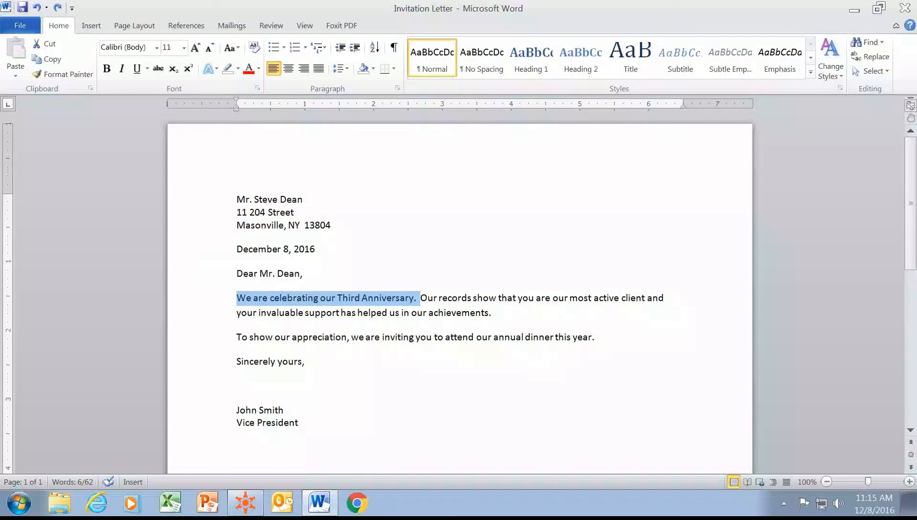
pyautogui.press('Delete')
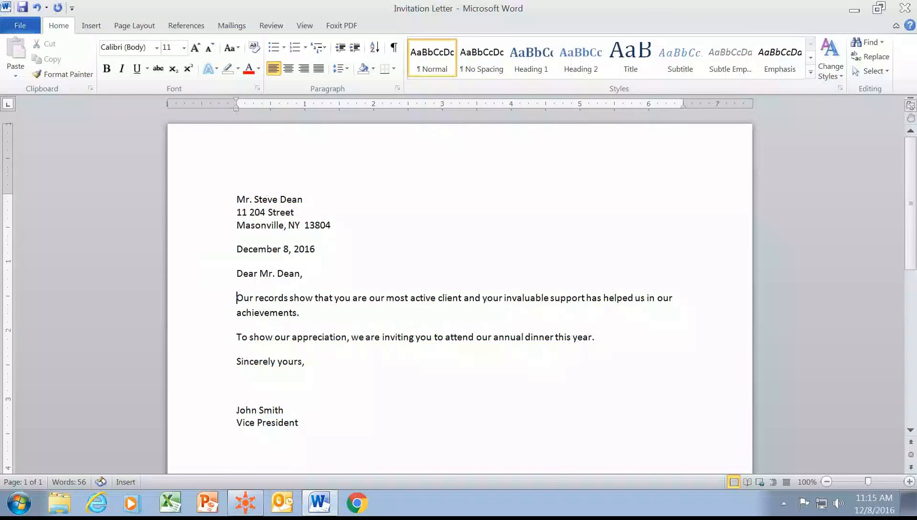
pyautogui.click(36, 8)
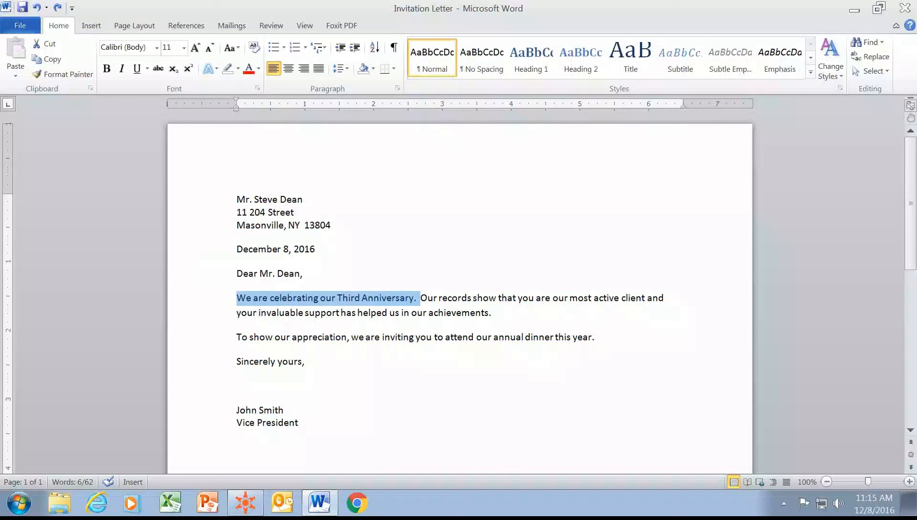
pyautogui.click(508, 235)
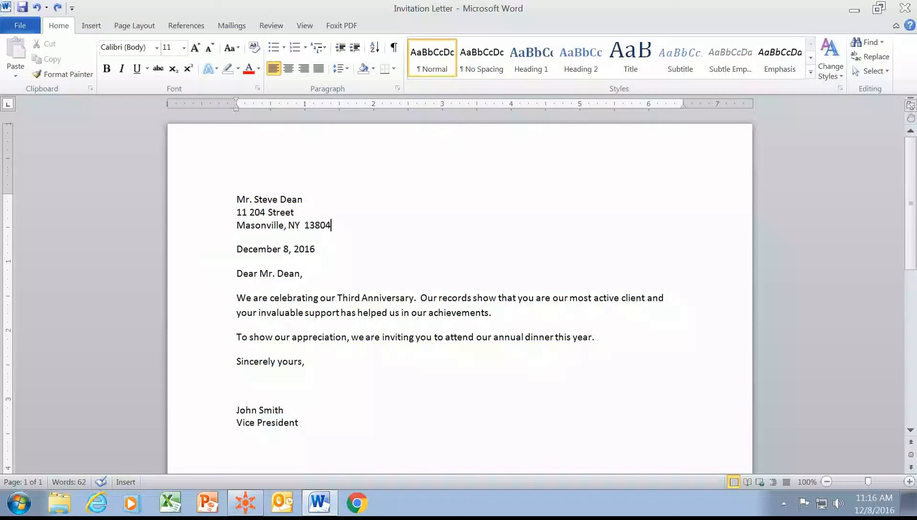
# Select the entire first body paragraph, delete it, and undo the deletion.
pyautogui.tripleClick(450, 299)
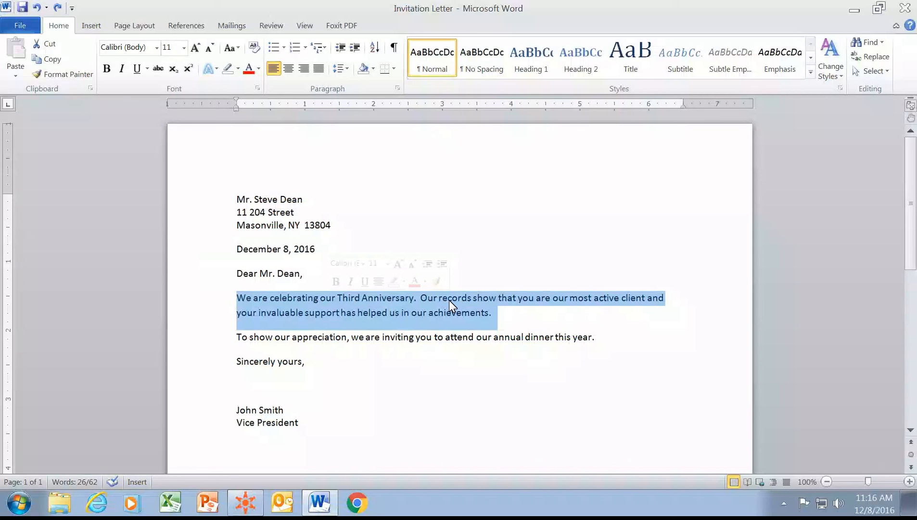
pyautogui.press('Delete')
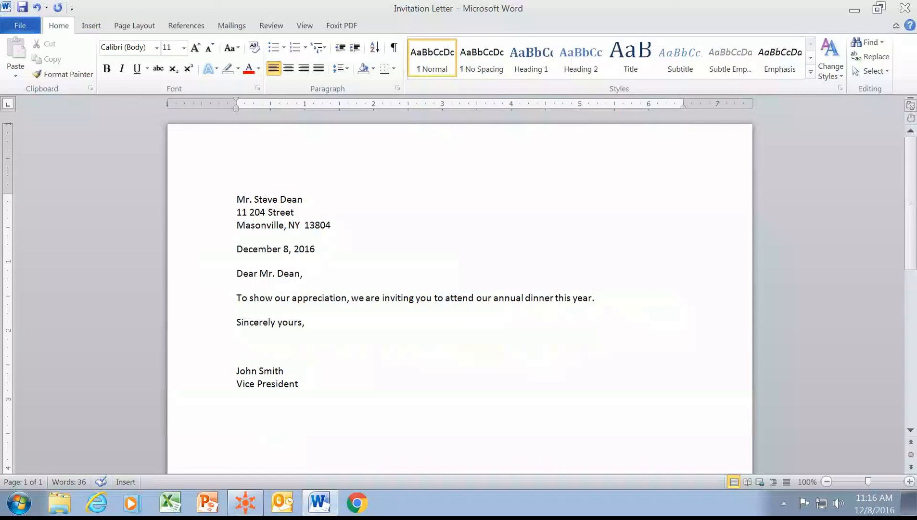
pyautogui.click(38, 7)
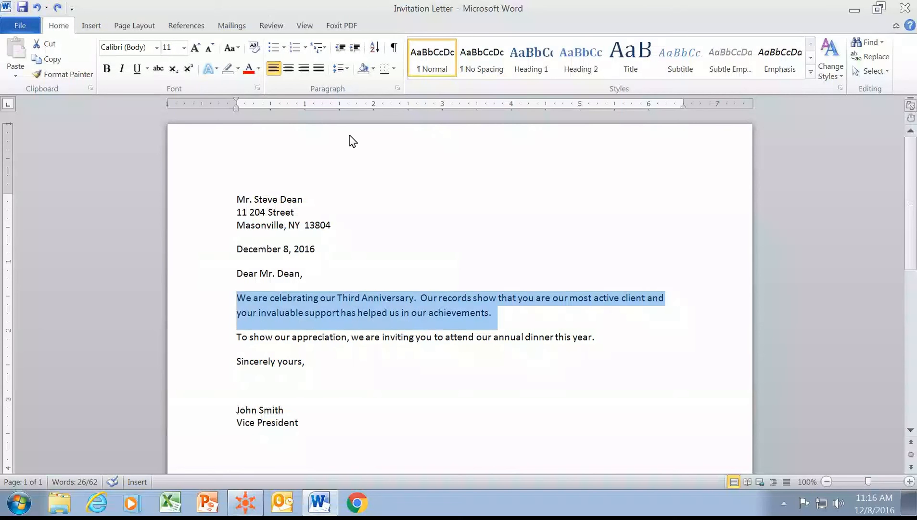
pyautogui.click(507, 239)
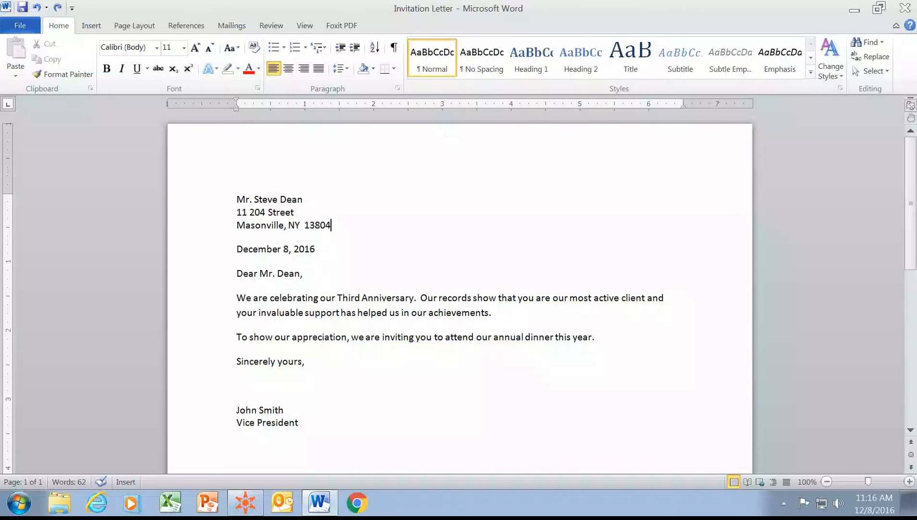
# Select the entire letter, delete all of its text, and undo the deletion.
pyautogui.hotkey('ctrl', 'a')
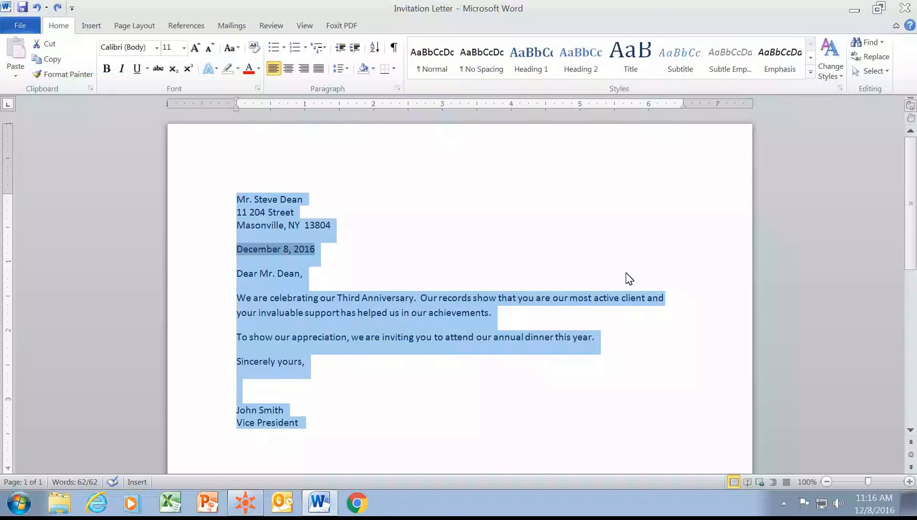
pyautogui.press('Delete')
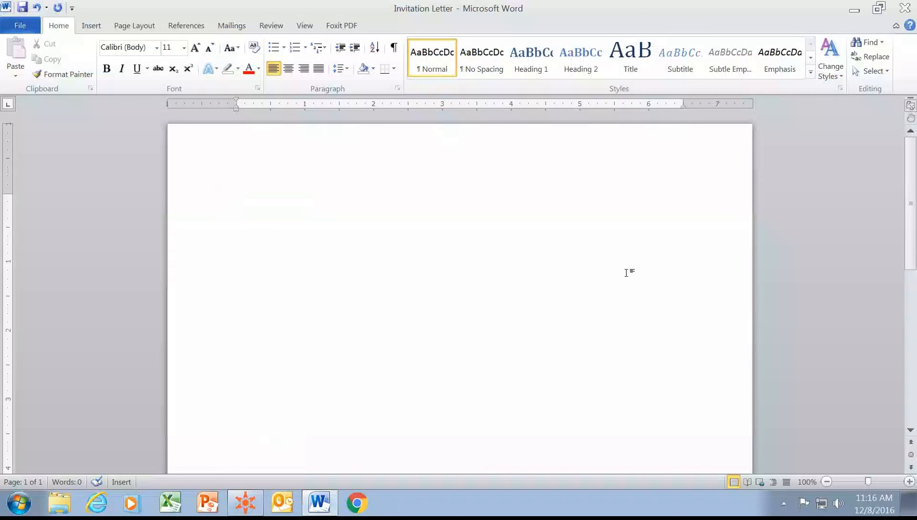
pyautogui.click(36, 7)
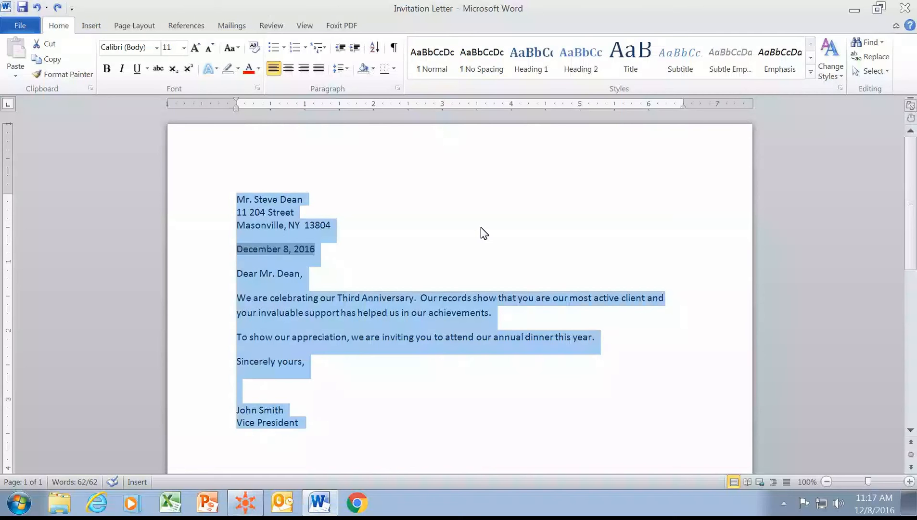
pyautogui.click(505, 237)
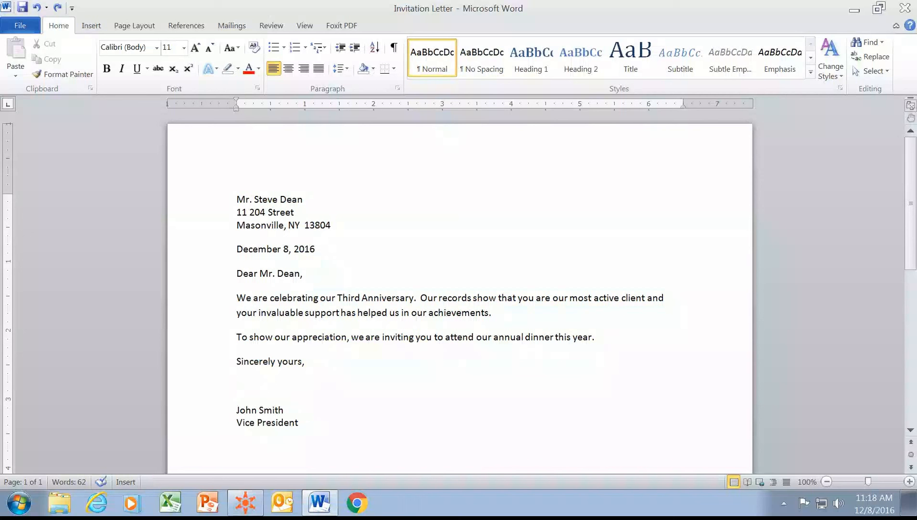
# Move the sentence "We are celebrating our Third Anniversary." to the start of the second body paragraph by cutting and pasting it.
pyautogui.keyDown('ctrl'); pyautogui.click(336, 298); pyautogui.keyUp('ctrl')
pyautogui.hotkey('ctrl', 'c')
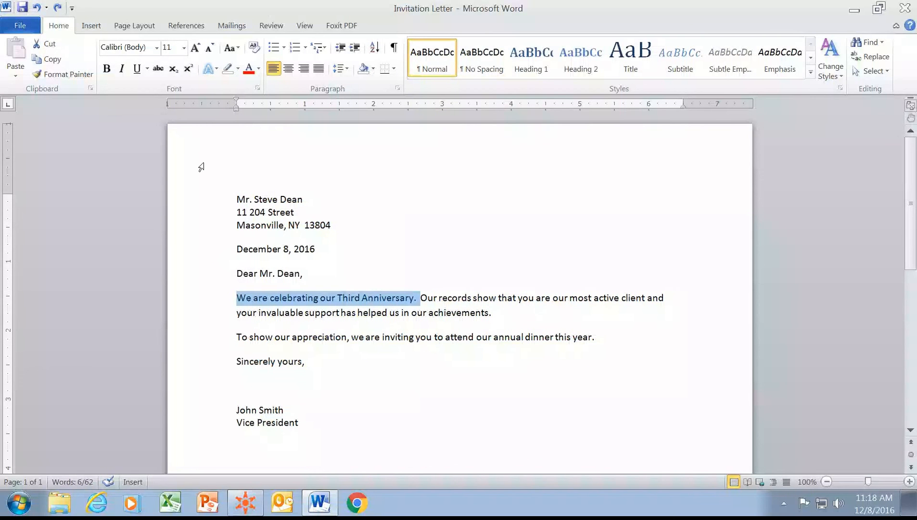
pyautogui.click(50, 47)
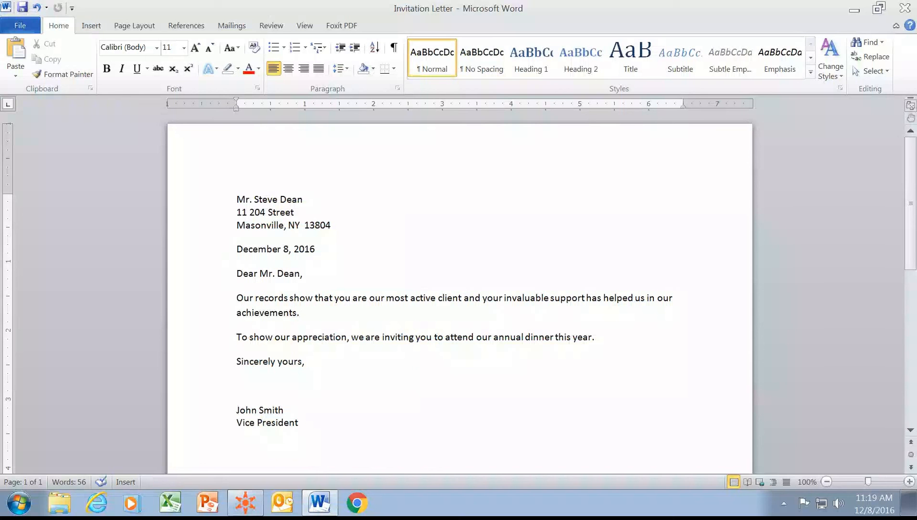
pyautogui.press('Down')
pyautogui.press('Down')
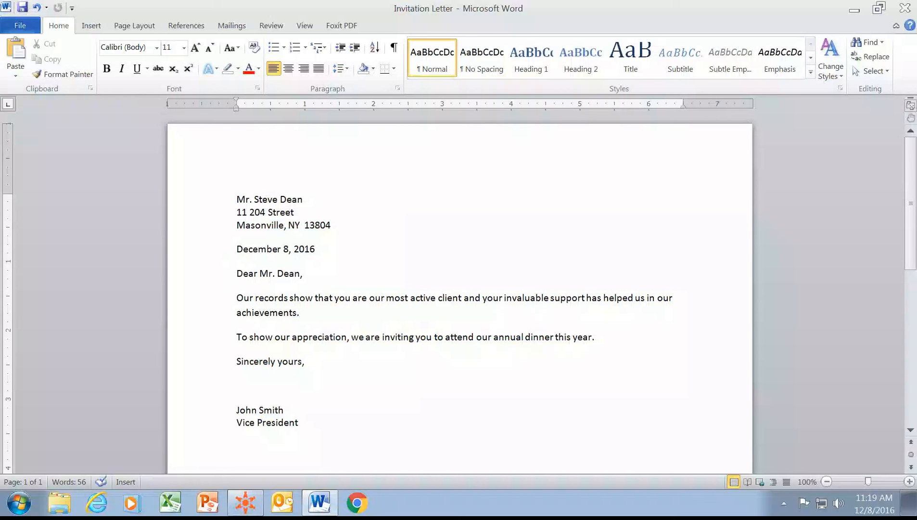
pyautogui.click(15, 50)
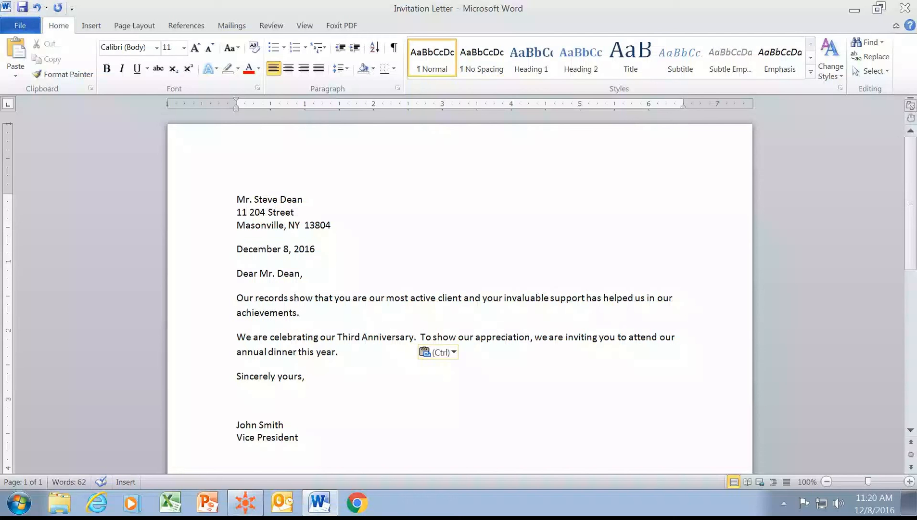
# Add a line below the salutation, paste a copy of "Third Anniversary" from the last body paragraph there, and save the letter.
pyautogui.click(377, 272)
pyautogui.press('Return')
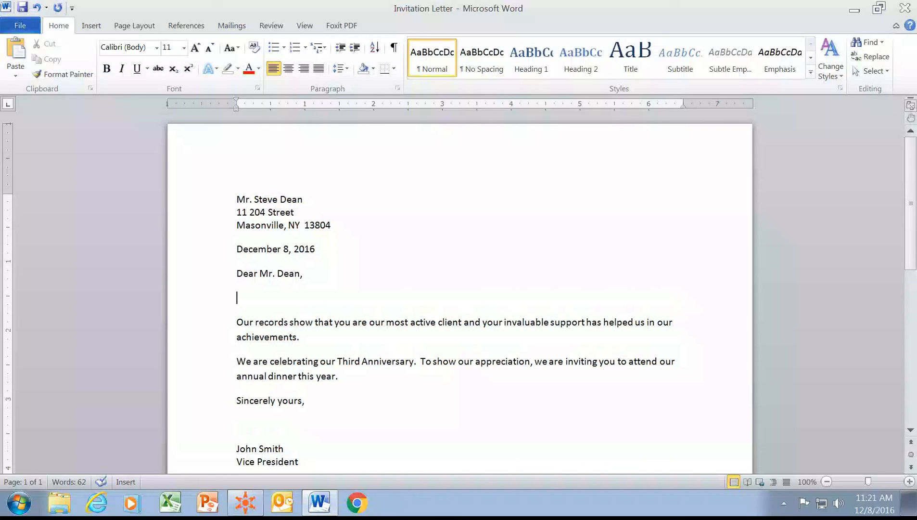
pyautogui.click(338, 361)
pyautogui.moveTo(338, 361); pyautogui.dragTo(414, 361)
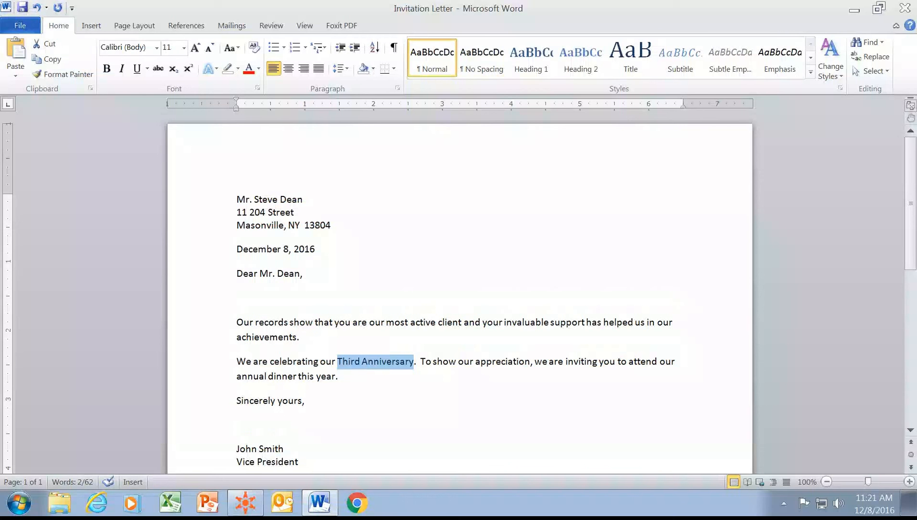
pyautogui.click(41, 61)
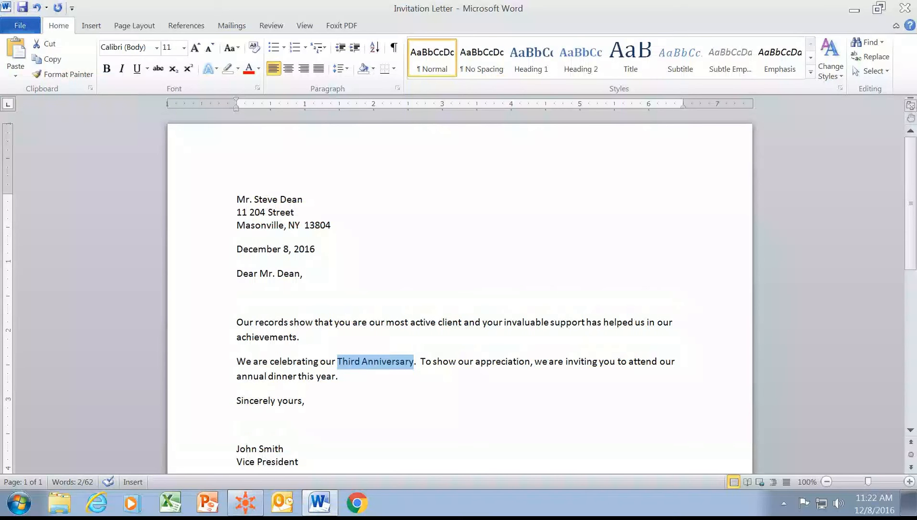
pyautogui.click(318, 298)
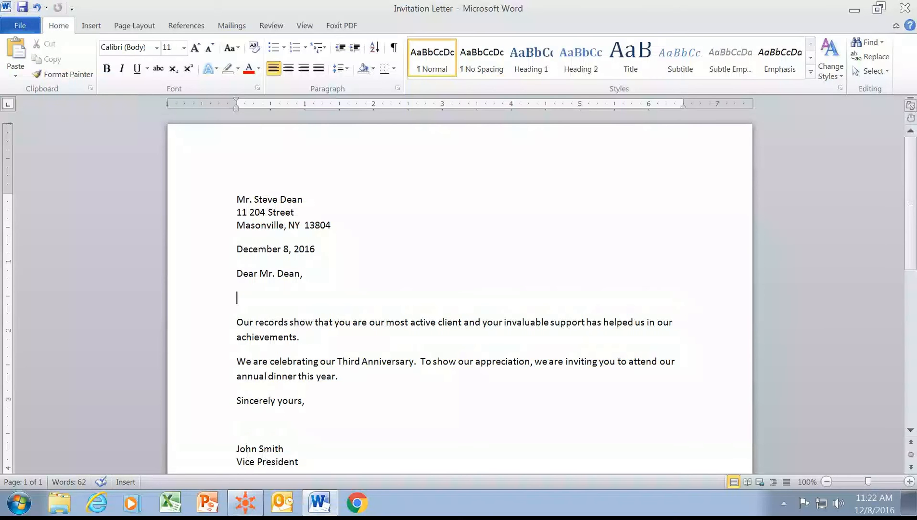
pyautogui.click(13, 50)
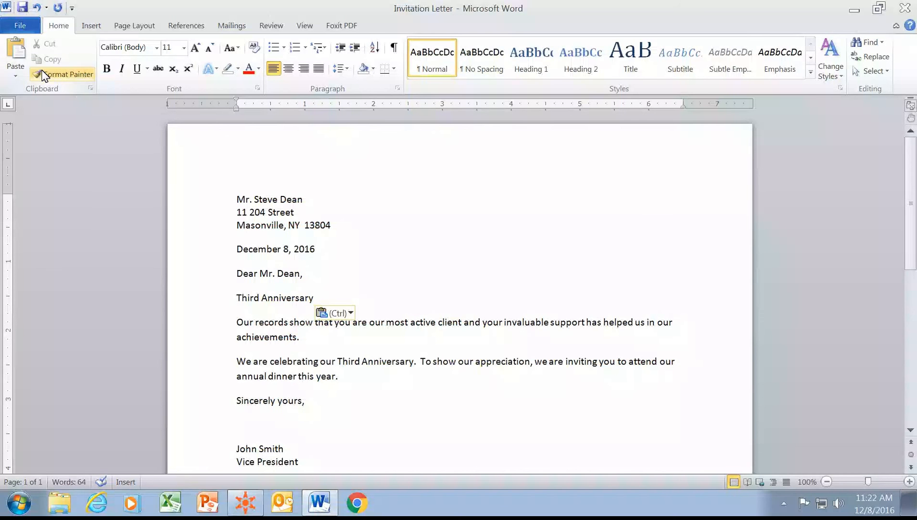
pyautogui.click(24, 7)
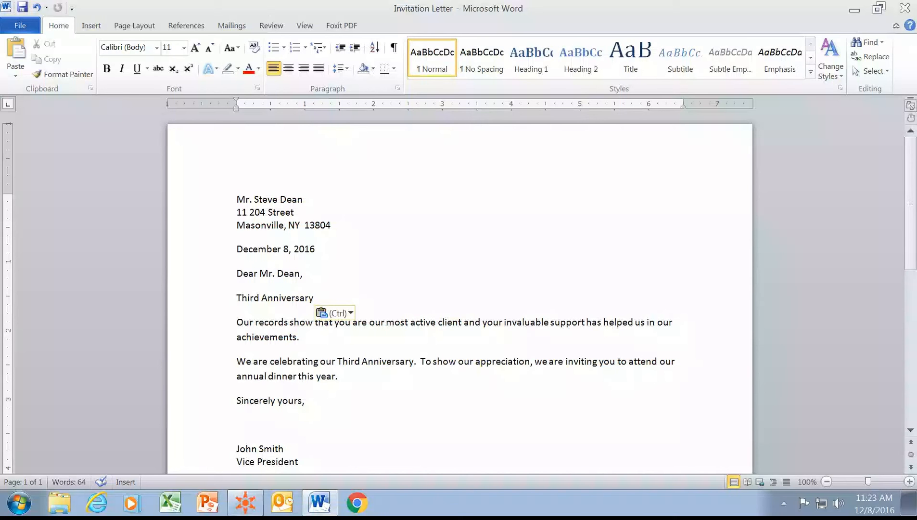
# Move the recipient's three-line name and address block between the date and the salutation, and undo the move.
pyautogui.hotkey('ctrl', 'Home')
pyautogui.hotkey('shift', 'Down')
pyautogui.hotkey('shift', 'End')
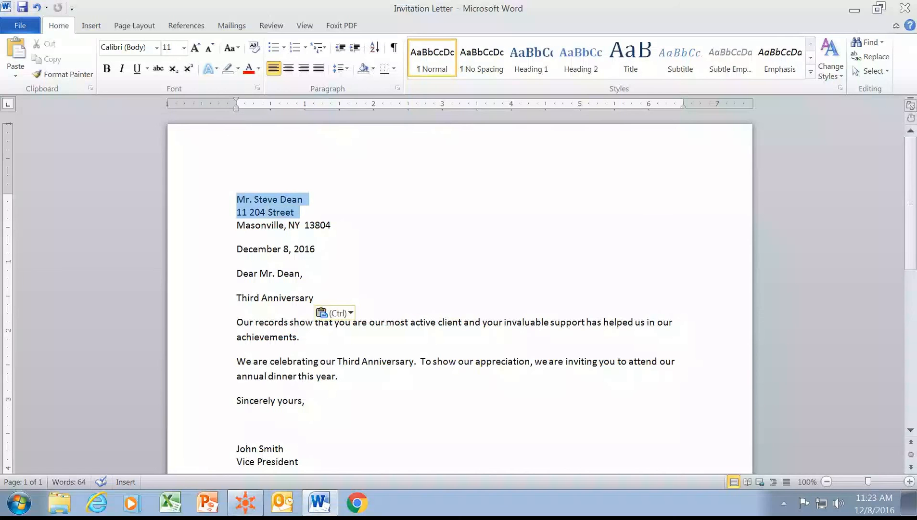
pyautogui.hotkey('shift', 'Down')
pyautogui.hotkey('shift', 'End')
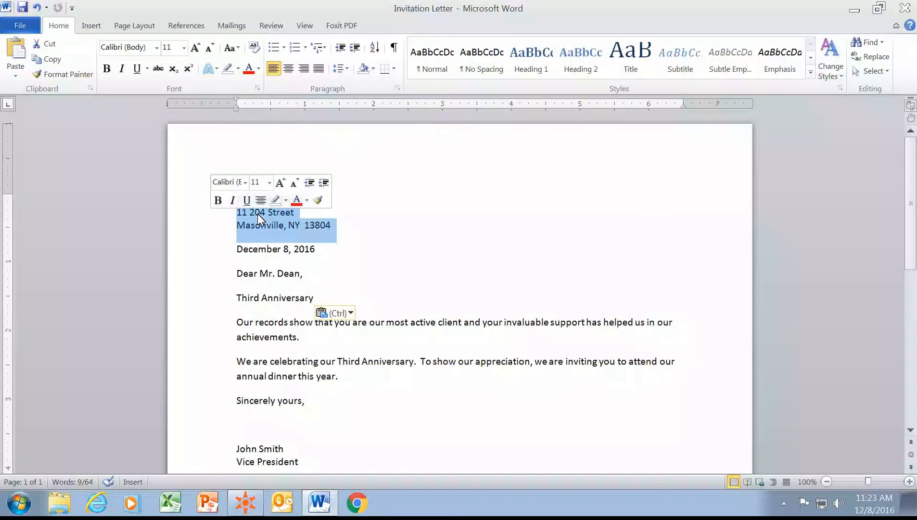
pyautogui.moveTo(267, 218); pyautogui.dragTo(240, 275)
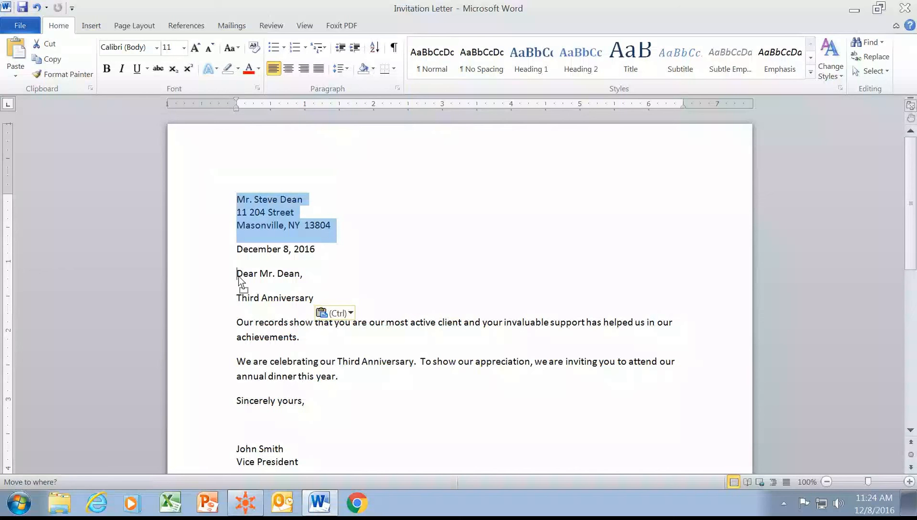
pyautogui.moveTo(238, 277); pyautogui.dragTo(239, 276)
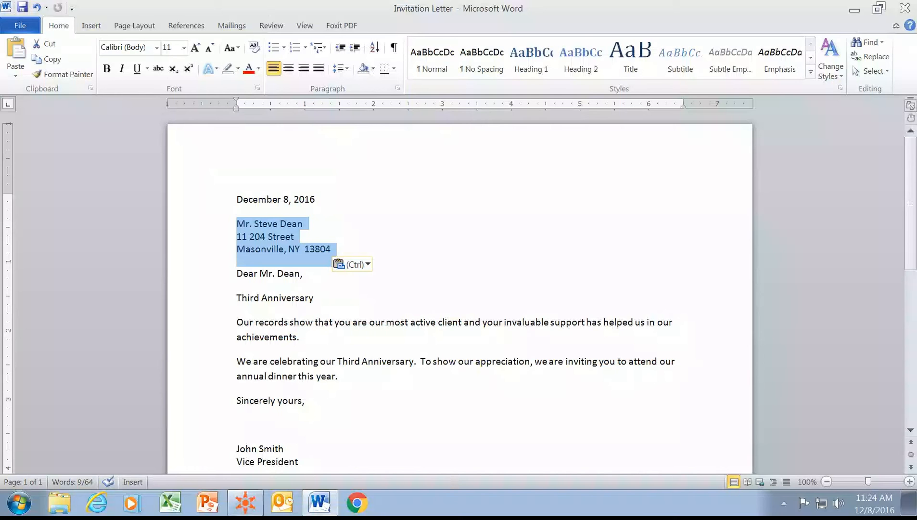
pyautogui.click(38, 9)
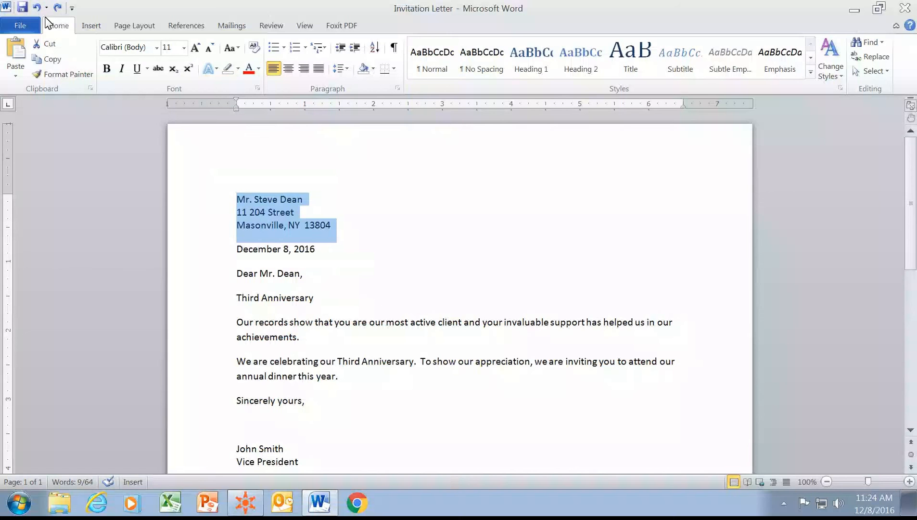
pyautogui.click(360, 209)
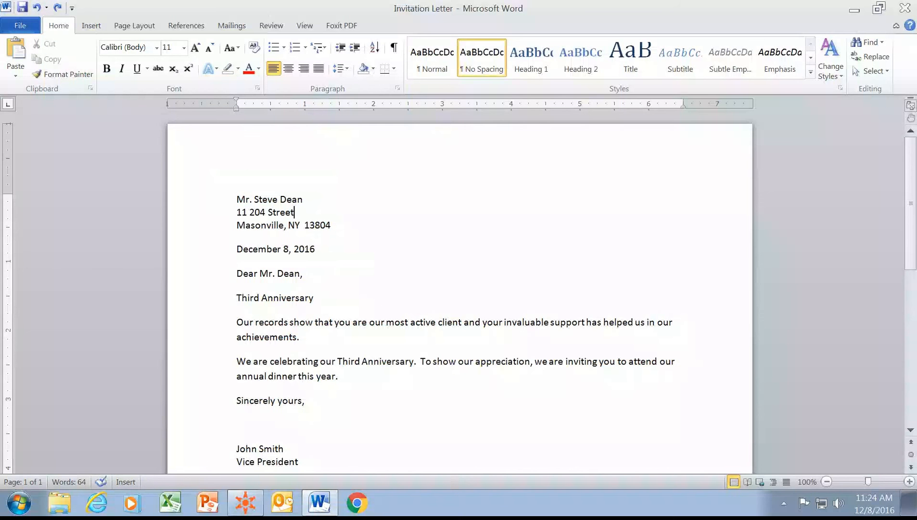
# Try repositioning the recipient's three-line address block directly above the salutation without cutting it, and undo the change.
pyautogui.moveTo(236, 198); pyautogui.dragTo(337, 226)
pyautogui.hotkey('ctrl', 'c')
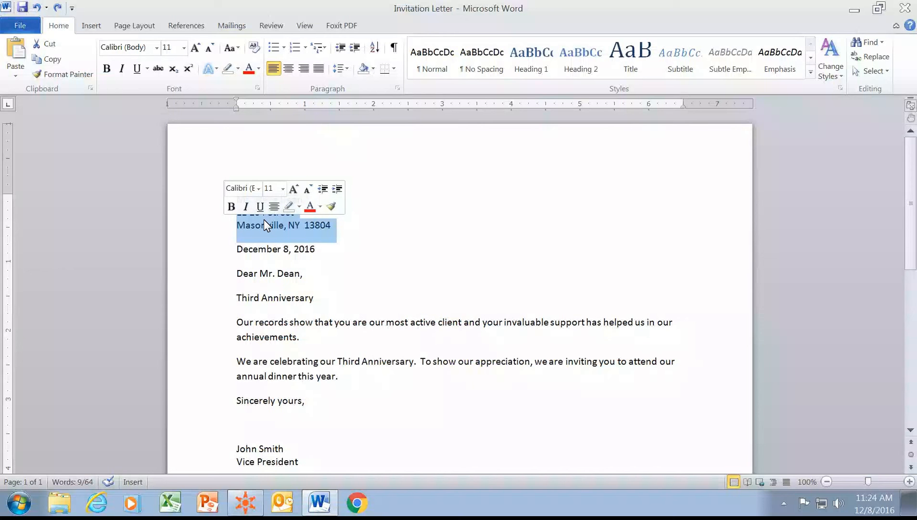
pyautogui.moveTo(265, 220); pyautogui.dragTo(236, 273)
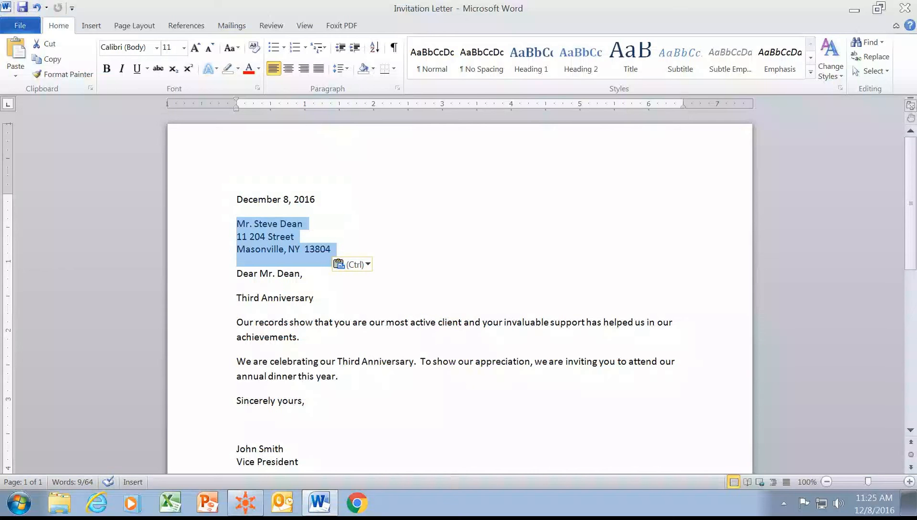
pyautogui.click(37, 8)
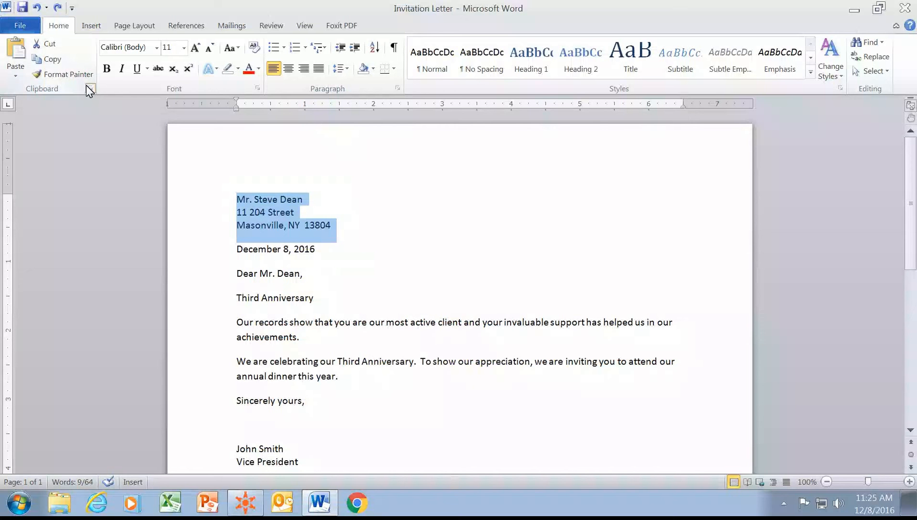
# Cut the recipient's address block, paste it between the date and the salutation, and save the letter.
pyautogui.click(40, 44)
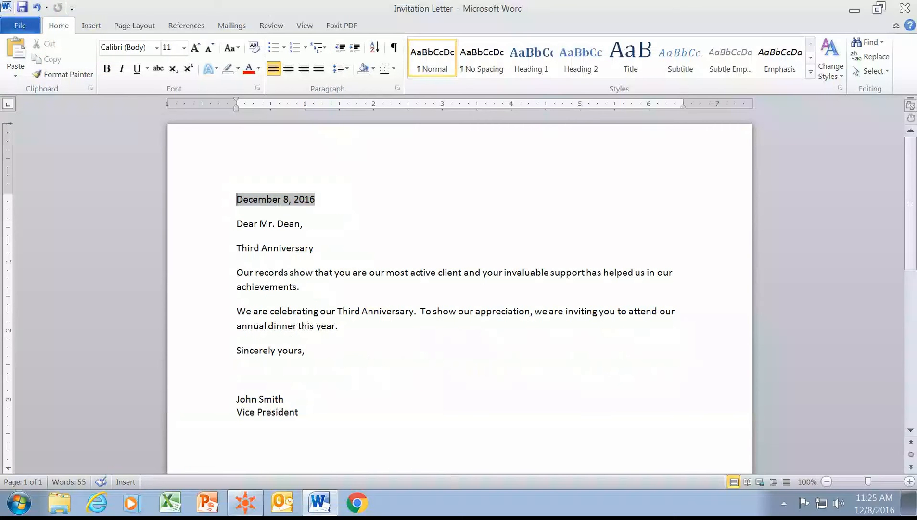
pyautogui.click(237, 224)
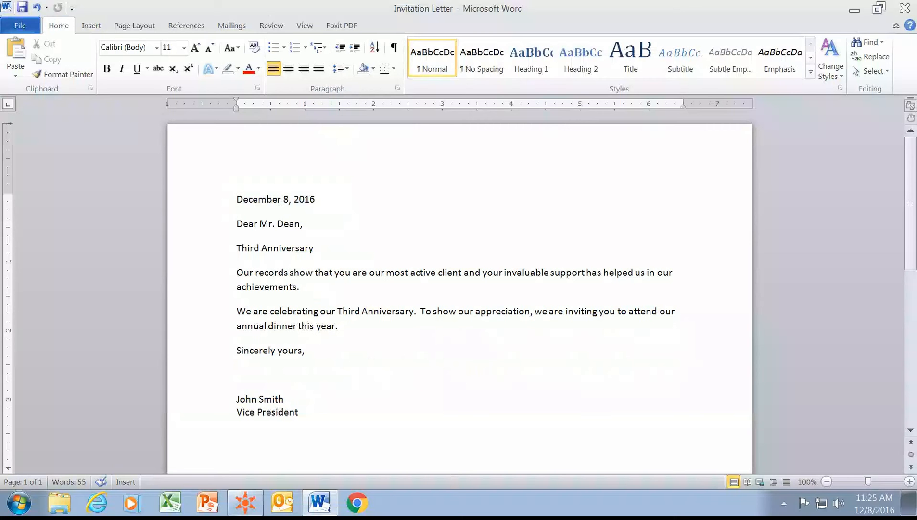
pyautogui.click(237, 199)
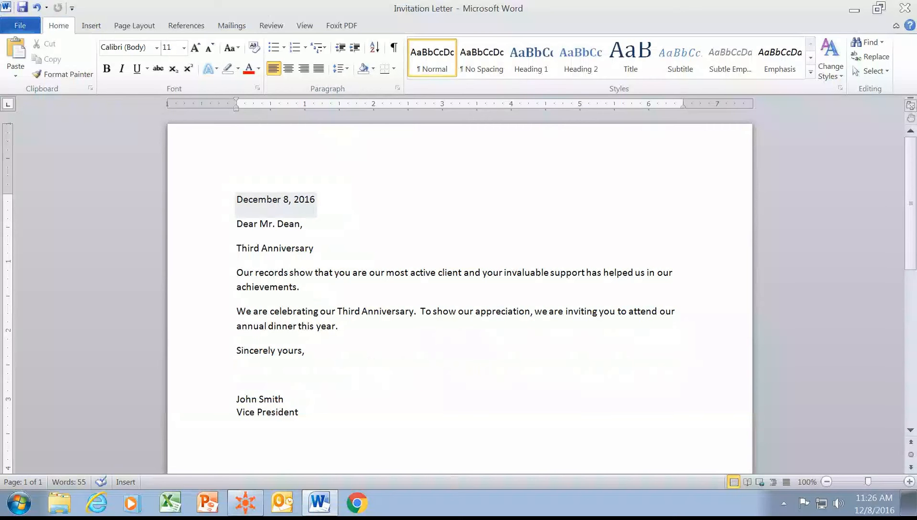
pyautogui.press('Down')
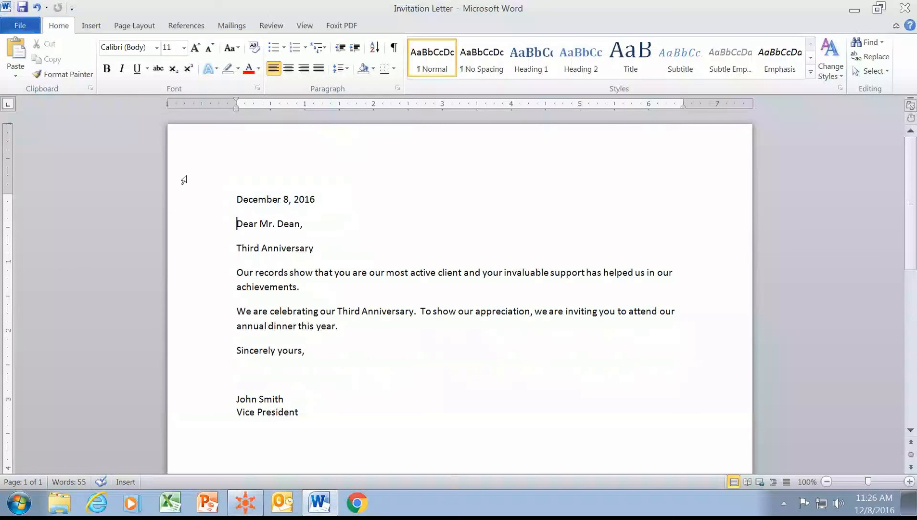
pyautogui.click(16, 49)
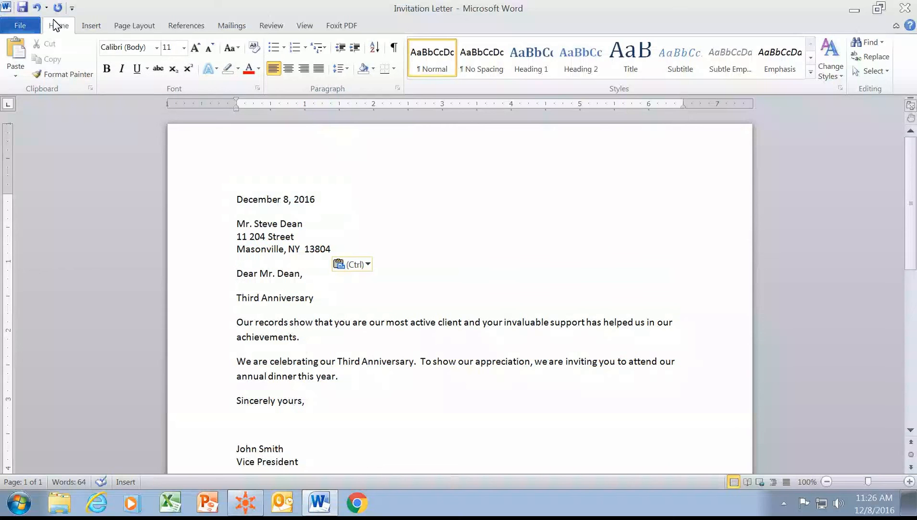
pyautogui.click(23, 8)
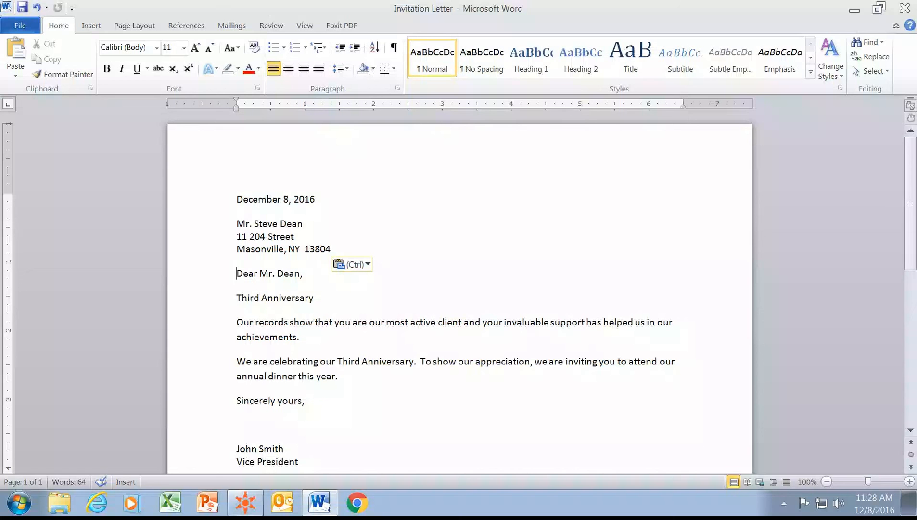
# Change the font of the "Third Anniversary" line below the salutation to Arial.
pyautogui.tripleClick(249, 298)
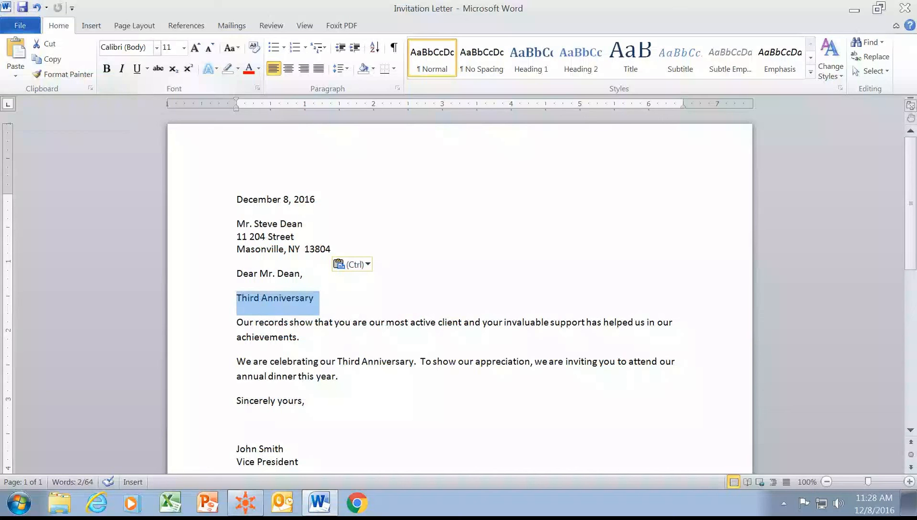
pyautogui.click(158, 48)
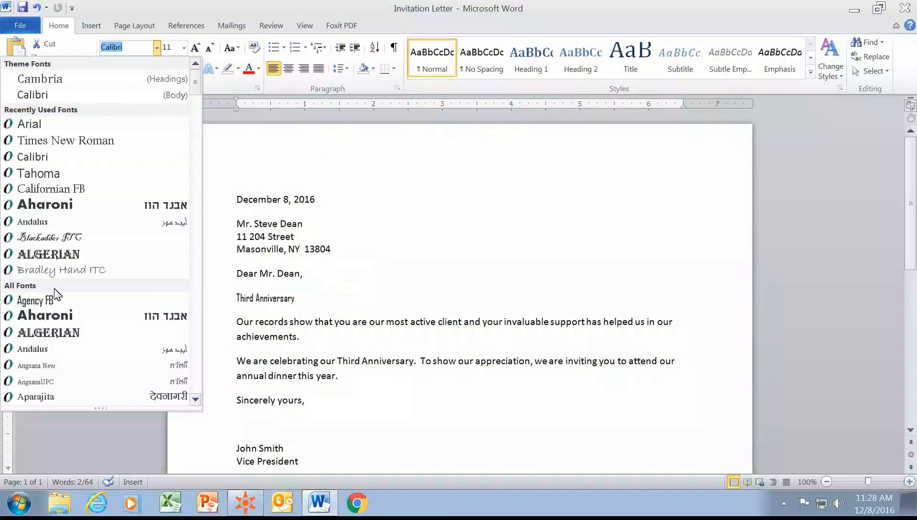
pyautogui.click(195, 400)
pyautogui.click(196, 399)
pyautogui.click(195, 399)
pyautogui.click(196, 400)
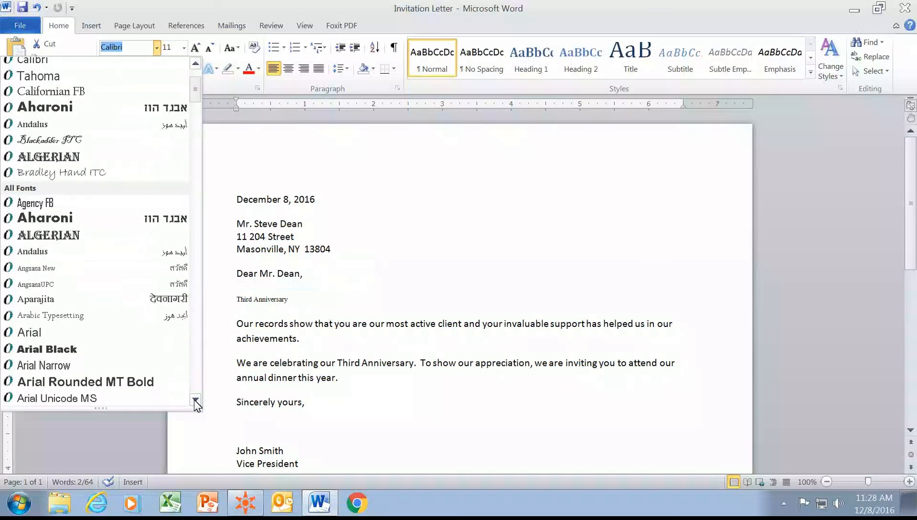
pyautogui.click(195, 401)
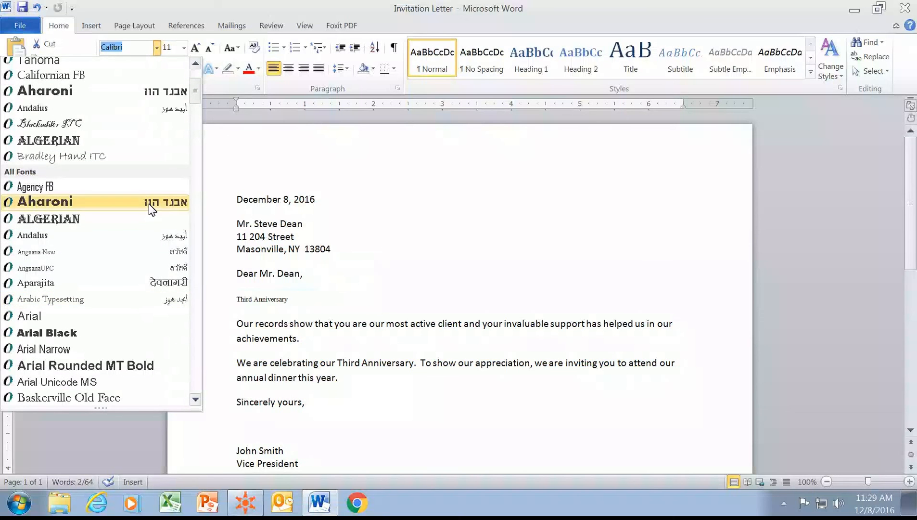
pyautogui.click(41, 320)
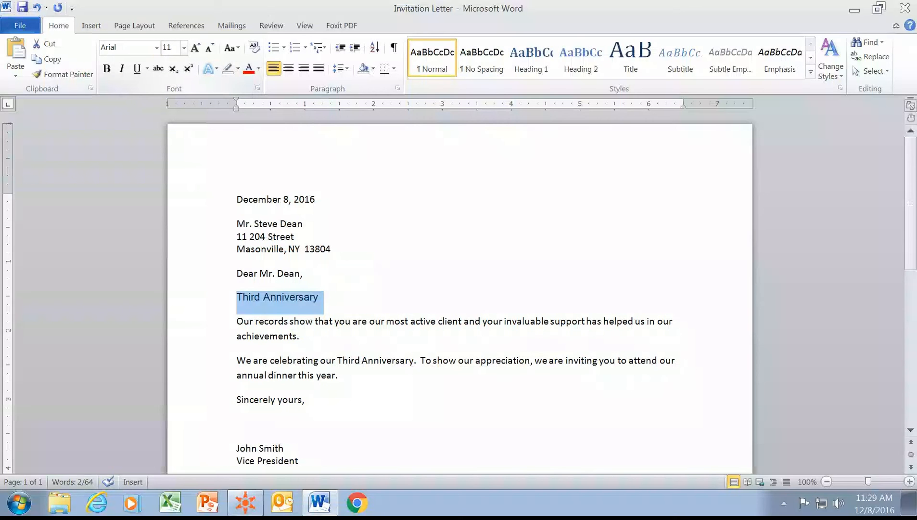
# Set the "Third Anniversary" line's font size to 12, grow it in steps to 16, and shrink it to 14.
pyautogui.click(184, 48)
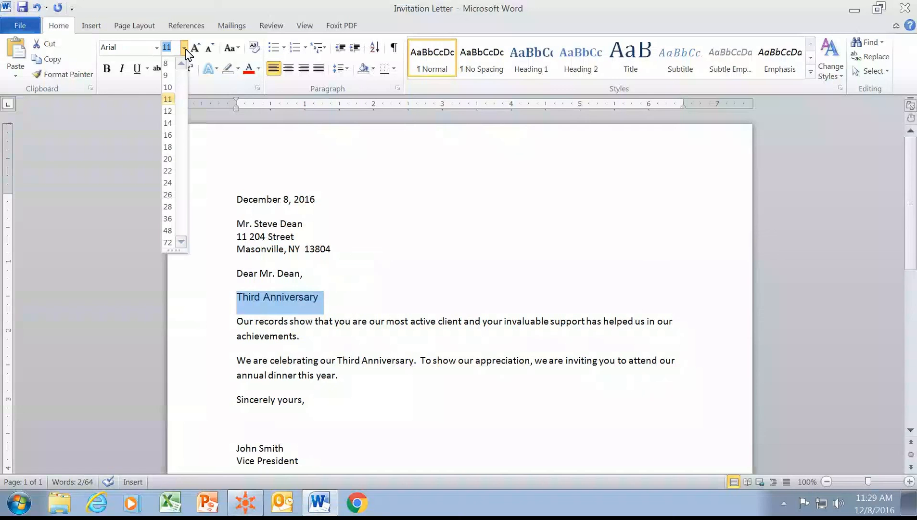
pyautogui.click(168, 112)
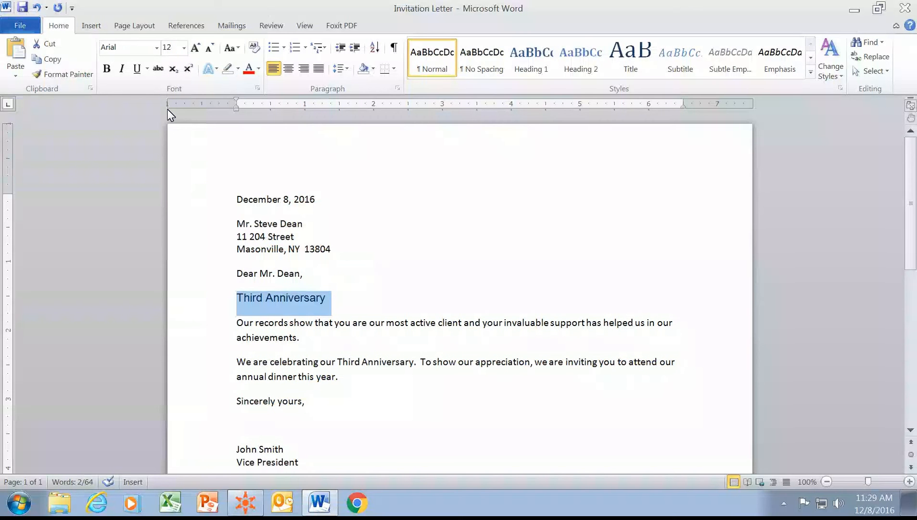
pyautogui.click(195, 48)
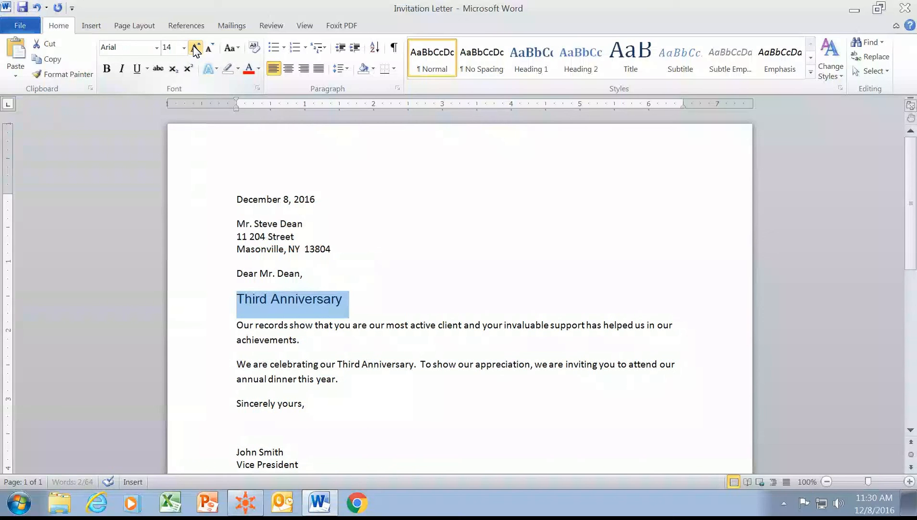
pyautogui.click(195, 49)
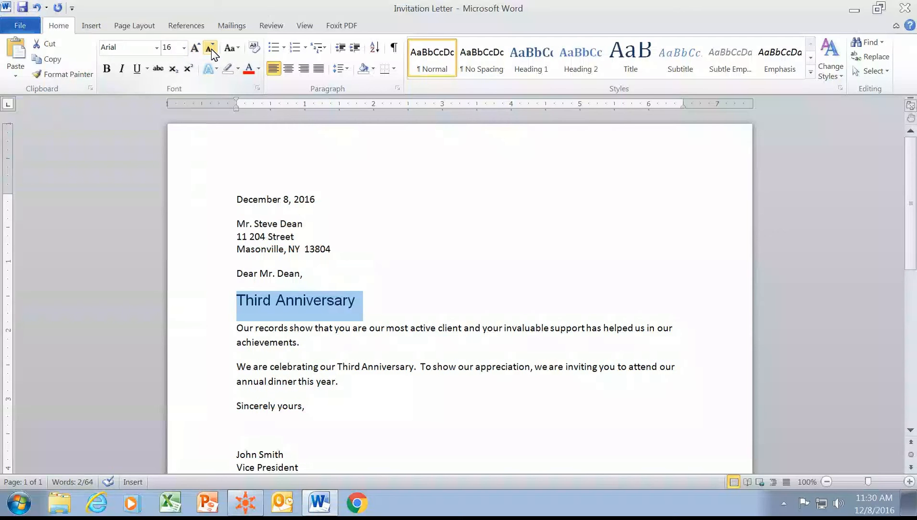
pyautogui.click(210, 50)
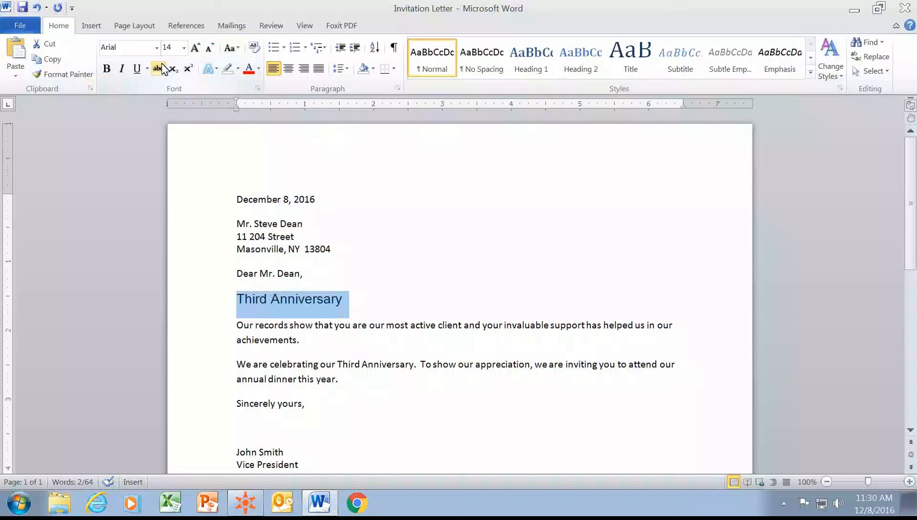
# Make the "Third Anniversary" line below the salutation bold, italic and underlined.
pyautogui.click(108, 70)
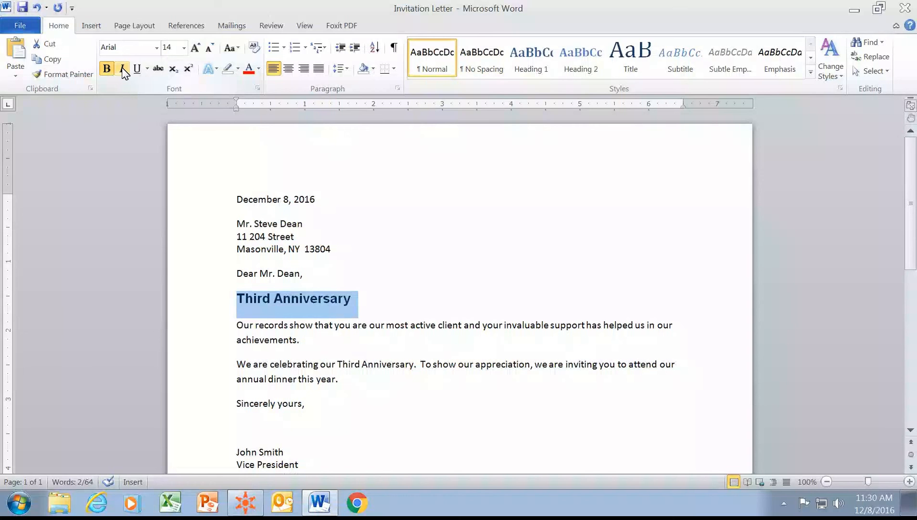
pyautogui.click(124, 71)
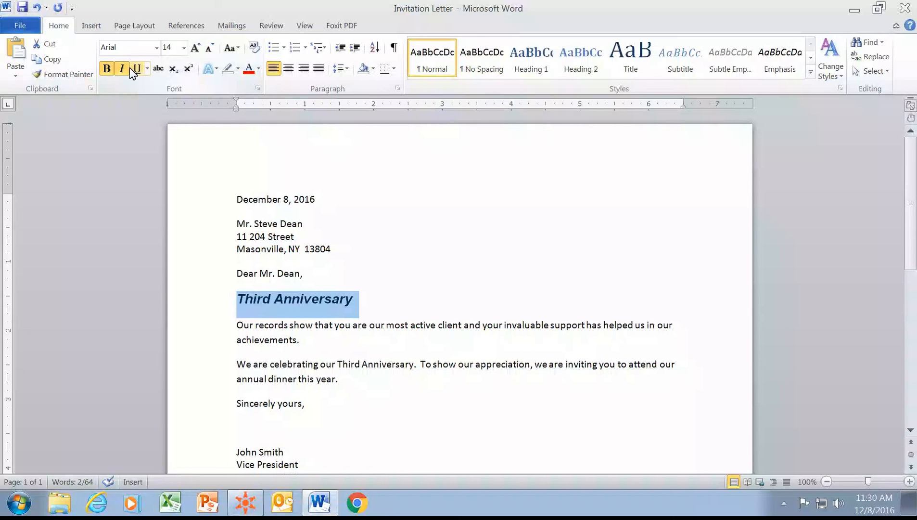
pyautogui.click(137, 70)
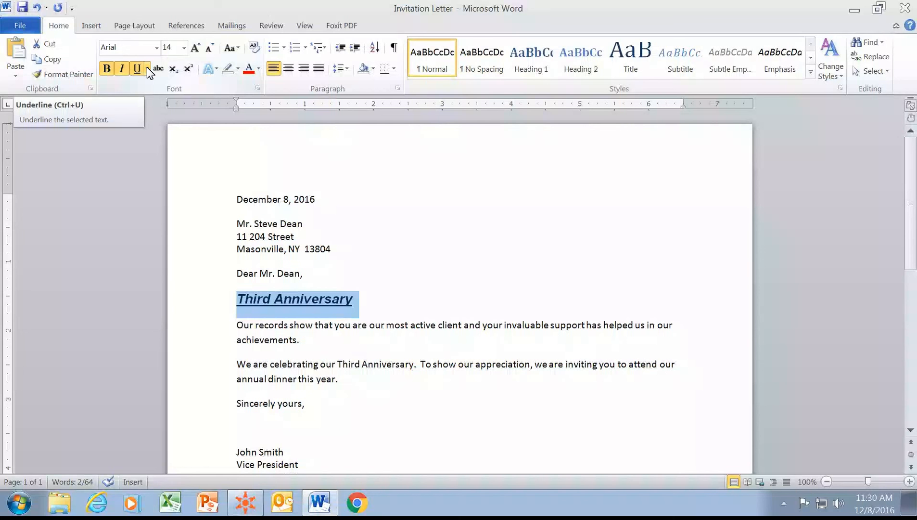
# Give the "Third Anniversary" line a thick underline style and colour the underline red.
pyautogui.click(148, 70)
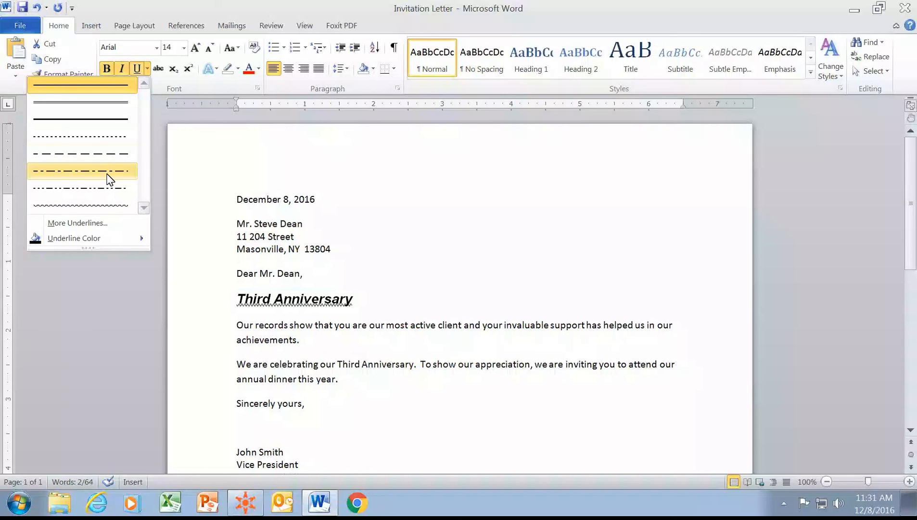
pyautogui.click(106, 128)
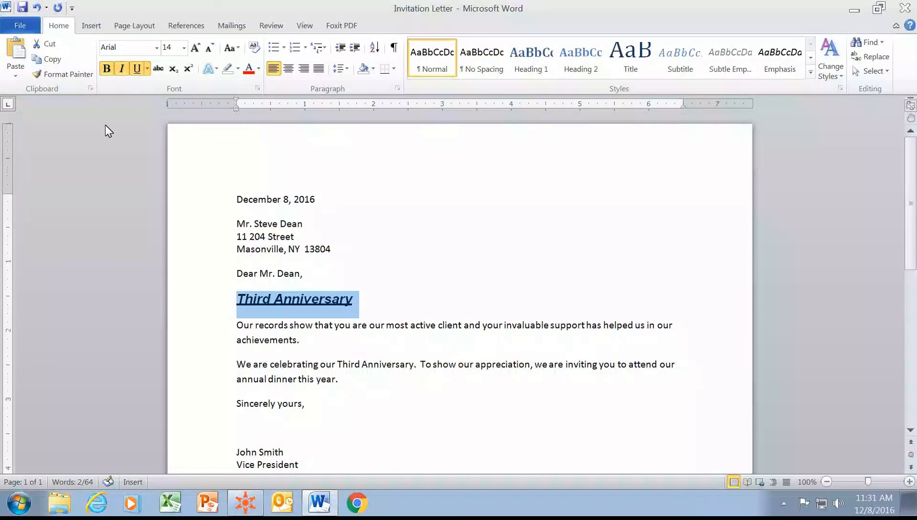
pyautogui.click(147, 68)
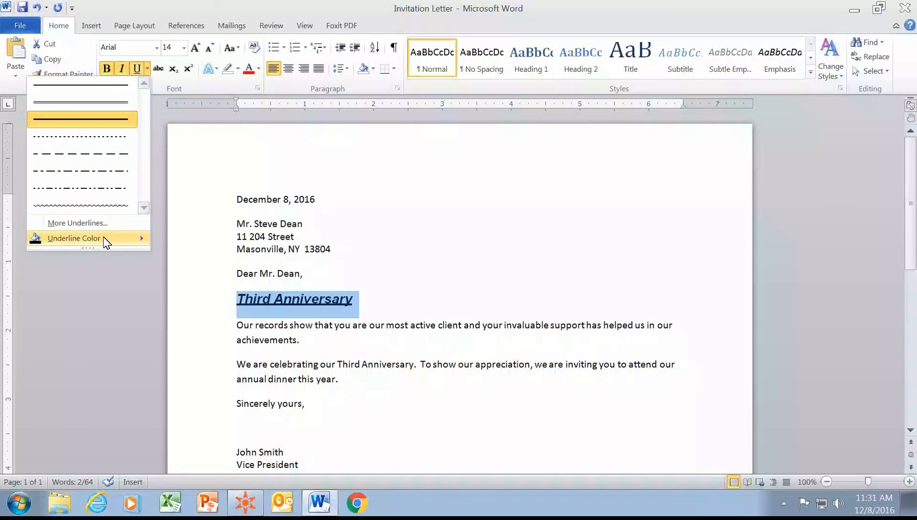
pyautogui.moveTo(106, 242)
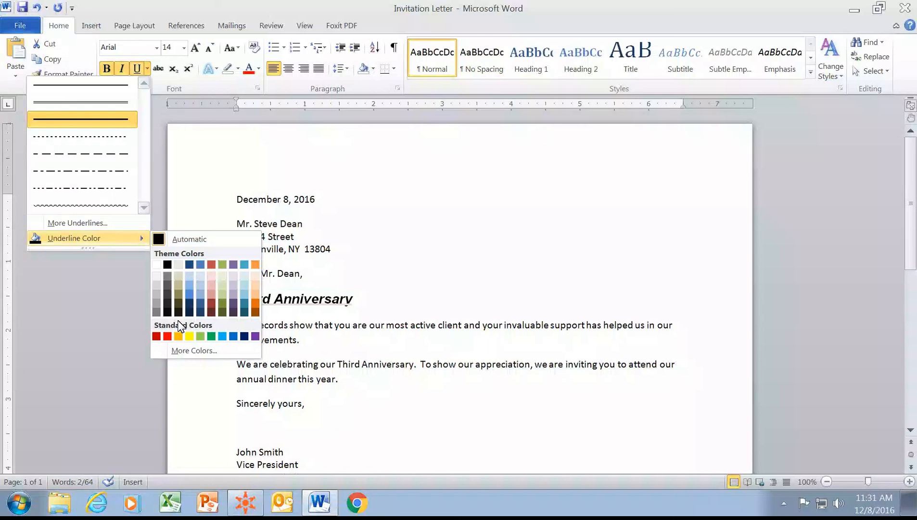
pyautogui.click(167, 337)
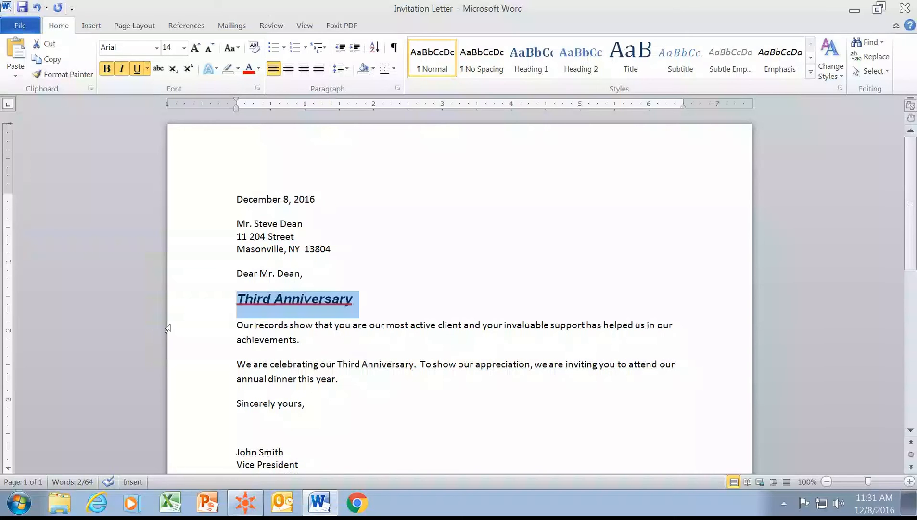
# Colour the text of the "Third Anniversary" line red, change it to dark blue, and deselect the line.
pyautogui.click(249, 71)
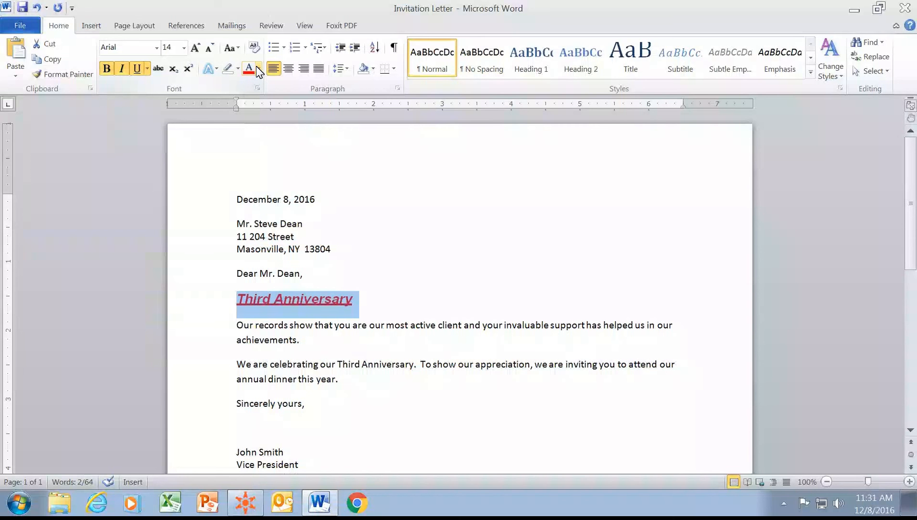
pyautogui.click(258, 70)
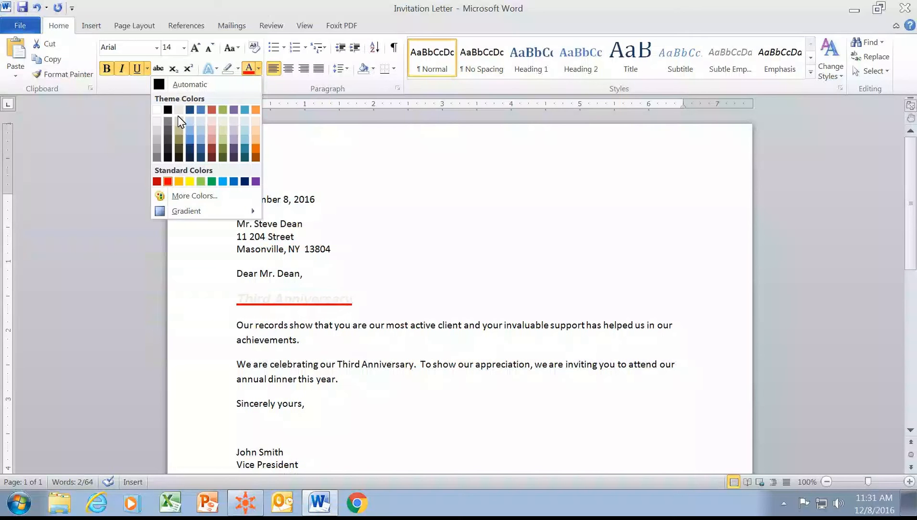
pyautogui.click(192, 148)
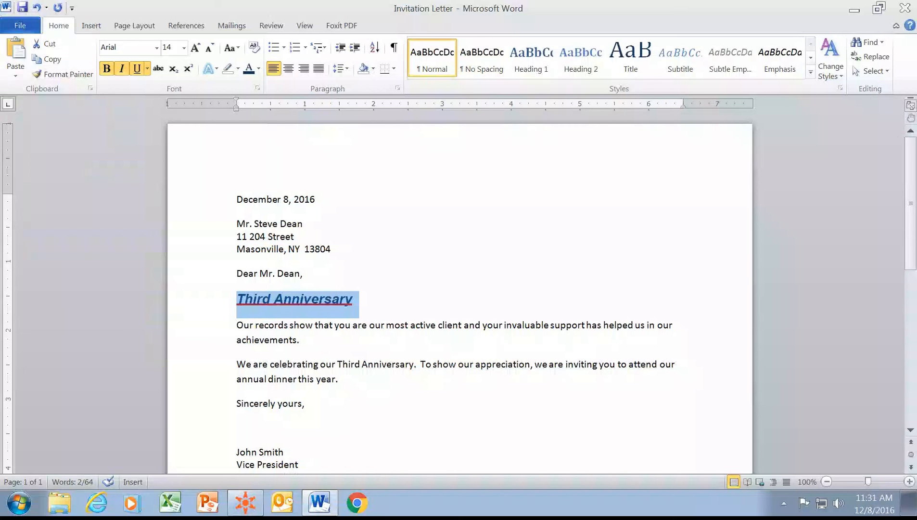
pyautogui.click(454, 243)
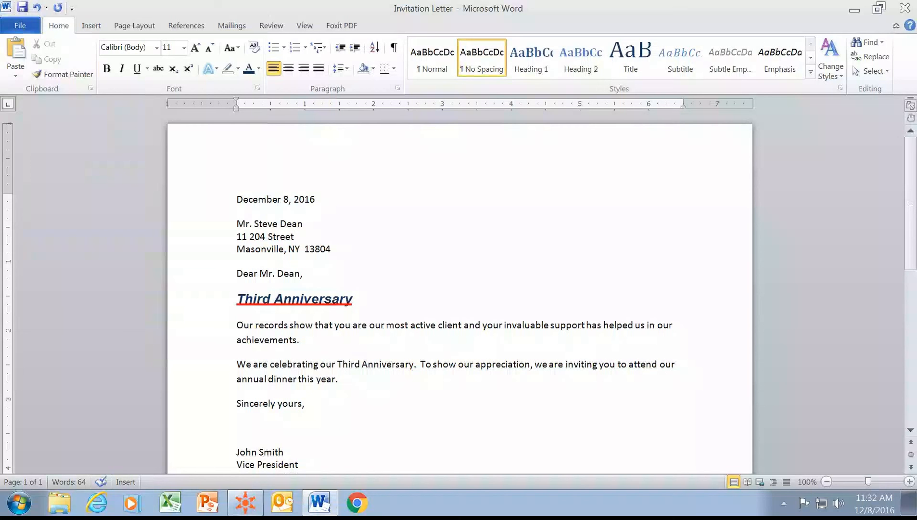
# Make the words "Third Anniversary" in the last body paragraph bold and colour them red.
pyautogui.moveTo(337, 364); pyautogui.dragTo(414, 364)
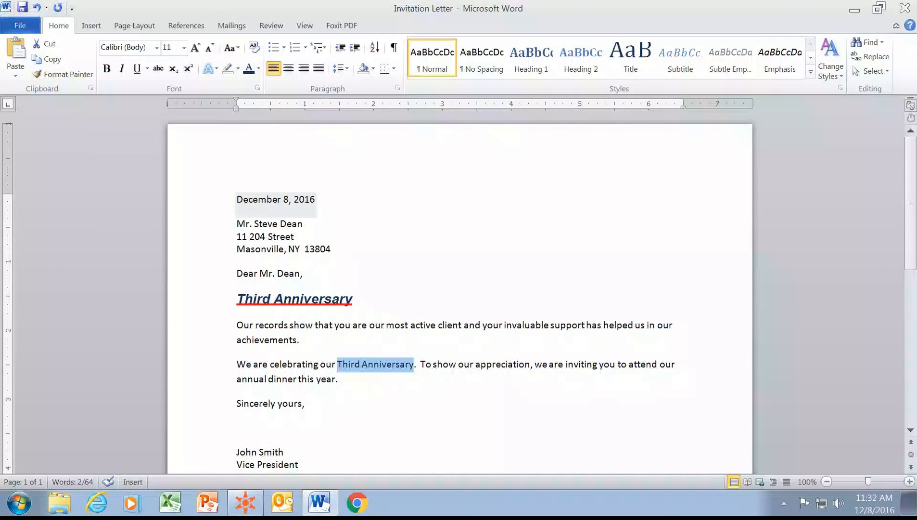
pyautogui.click(107, 70)
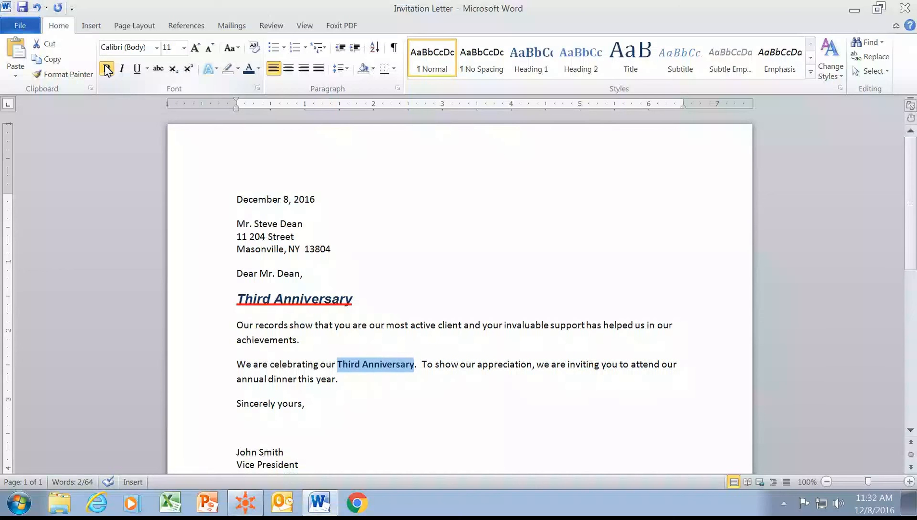
pyautogui.click(258, 70)
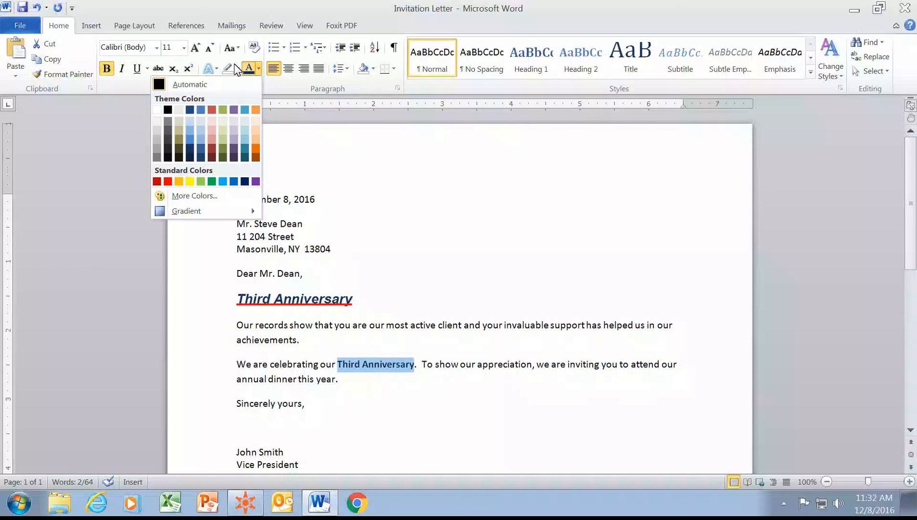
pyautogui.click(168, 181)
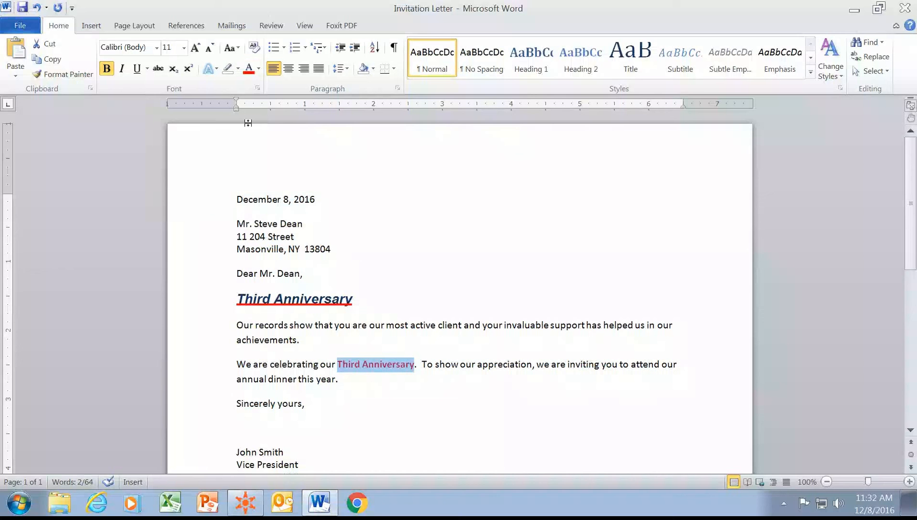
# Change the font of the words "Third Anniversary" in the last body paragraph to Arial Black and deselect them.
pyautogui.click(157, 48)
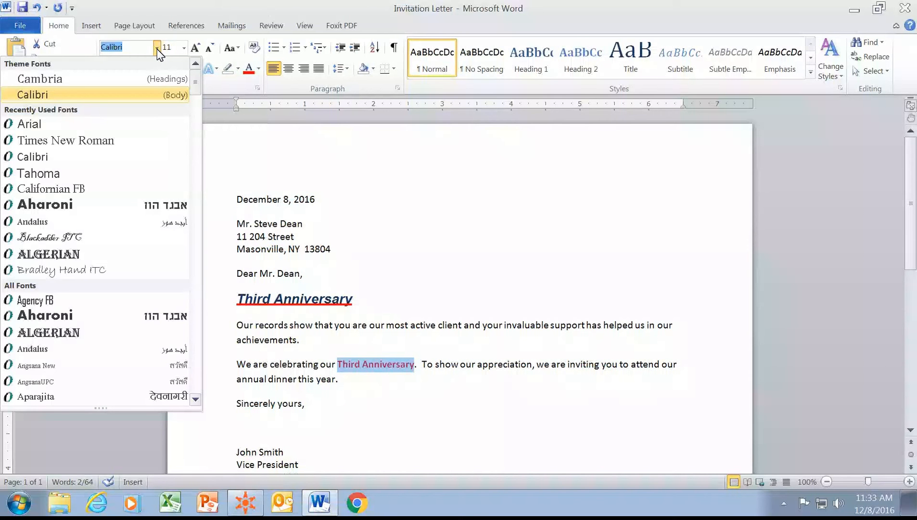
pyautogui.click(196, 400)
pyautogui.click(196, 399)
pyautogui.click(197, 400)
pyautogui.click(197, 400)
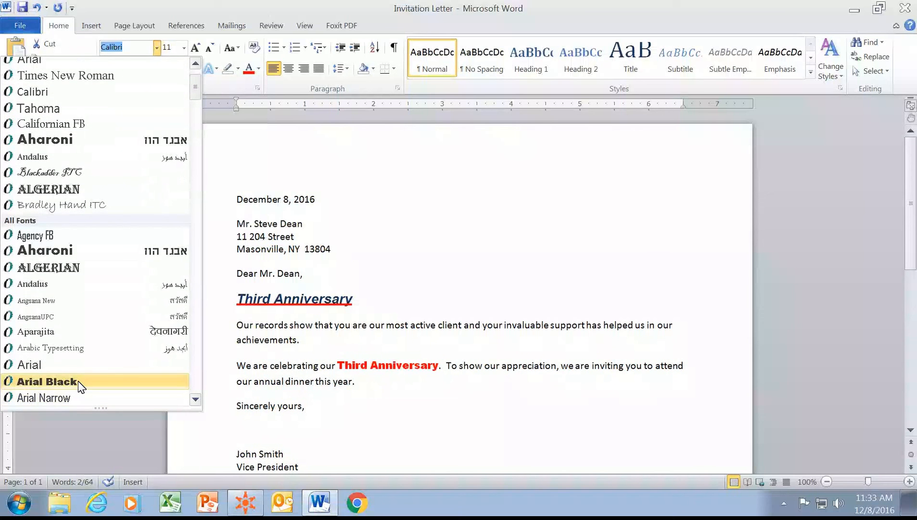
pyautogui.click(78, 380)
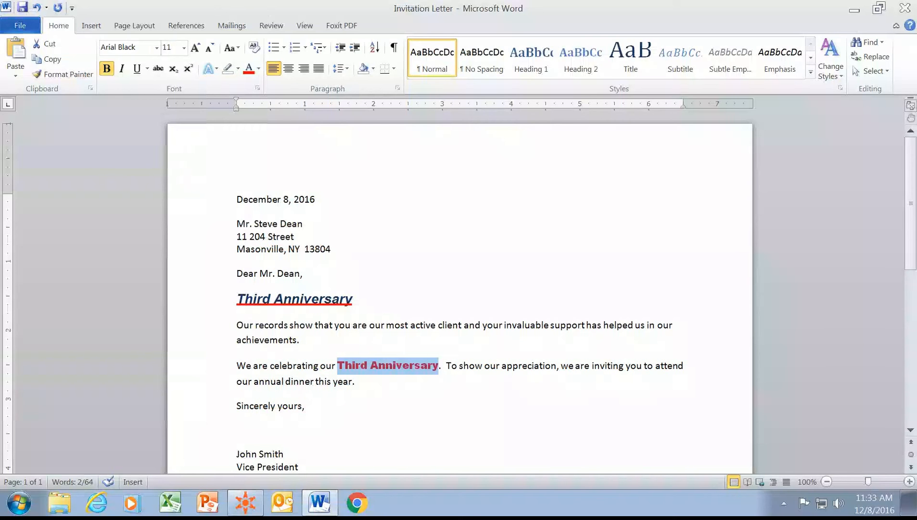
pyautogui.click(510, 237)
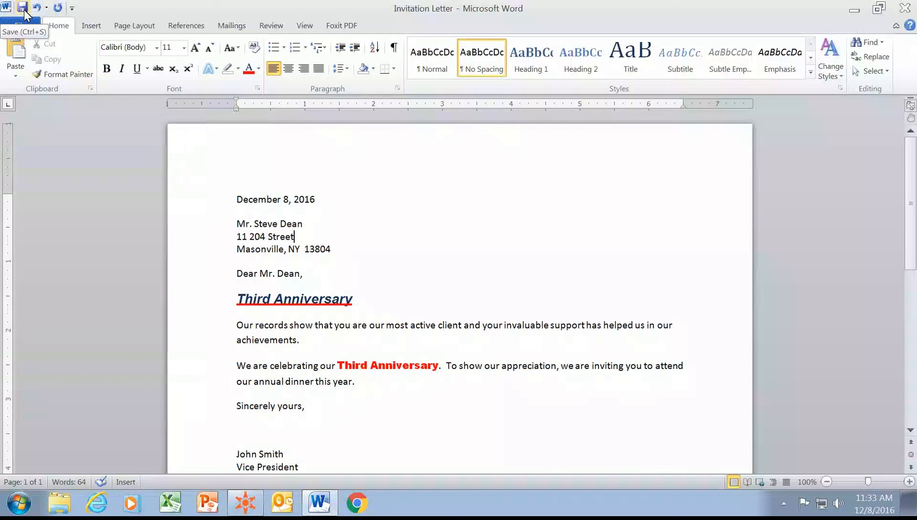
# Save the changes to the invitation letter and exit the word processor.
pyautogui.click(22, 8)
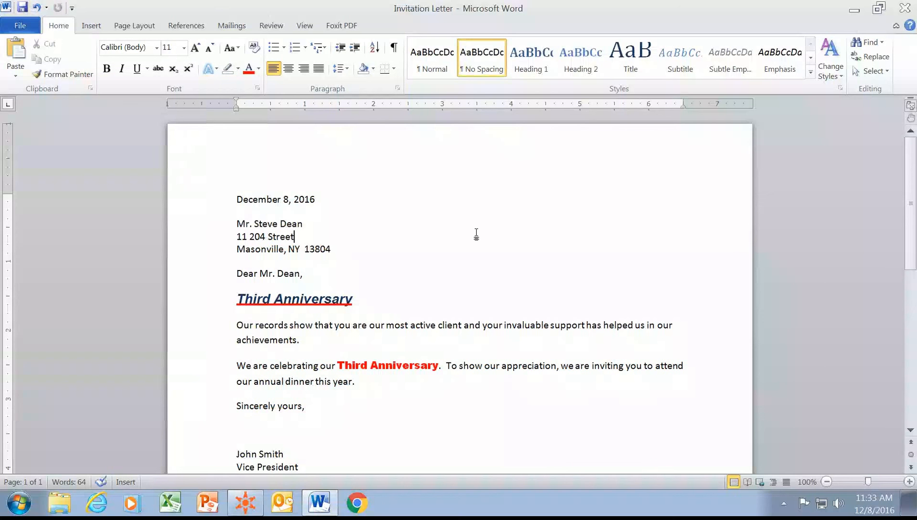
pyautogui.click(332, 250)
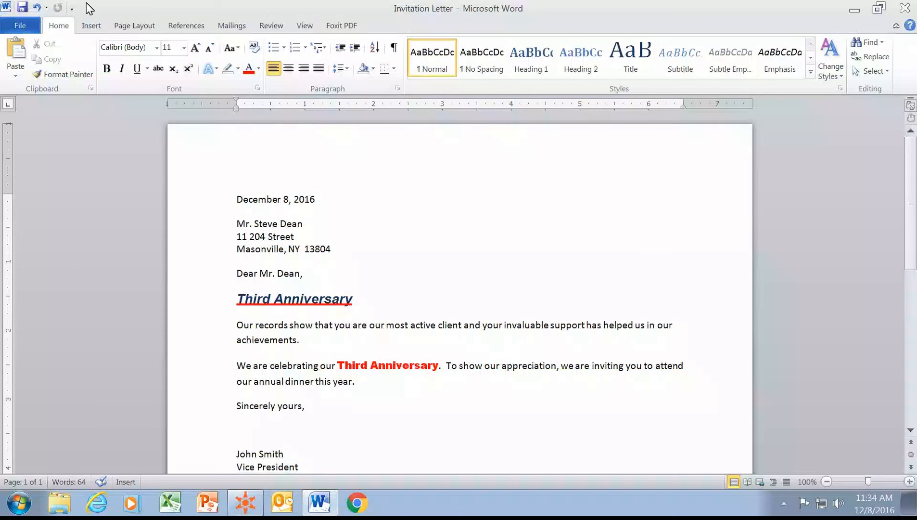
pyautogui.click(24, 28)
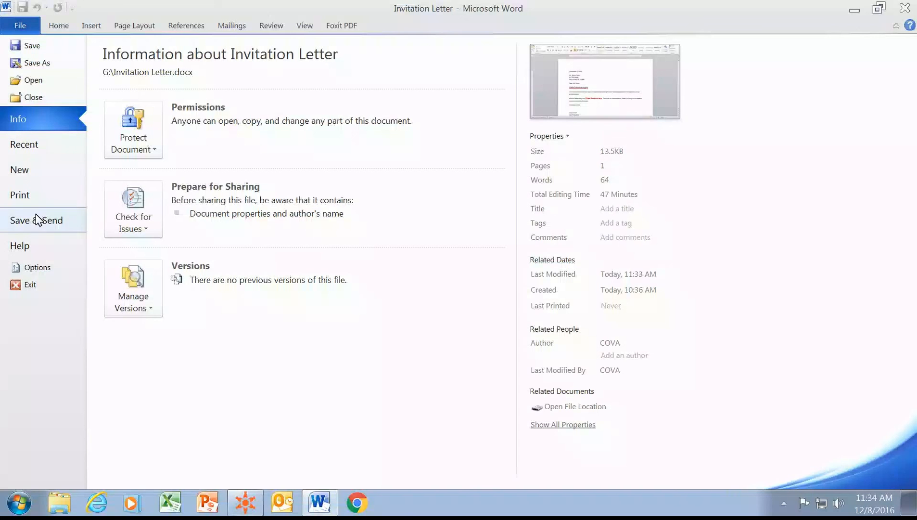
pyautogui.click(30, 284)
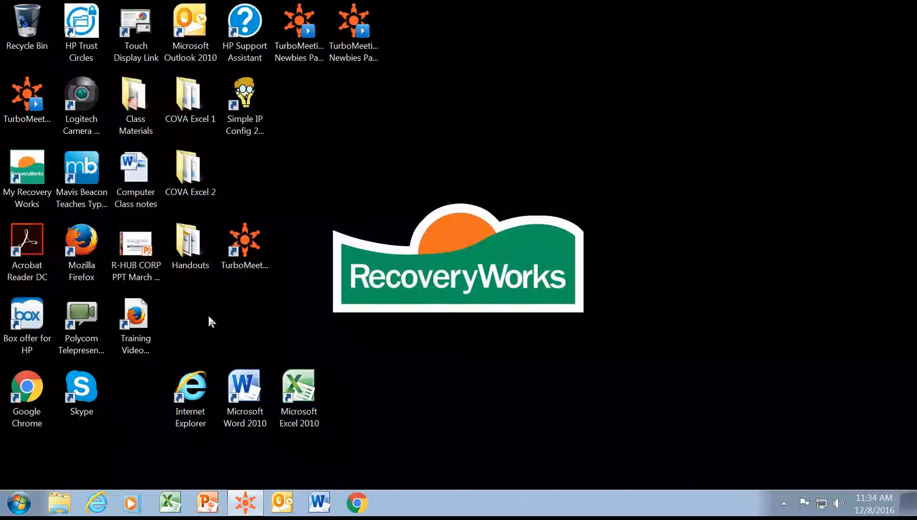